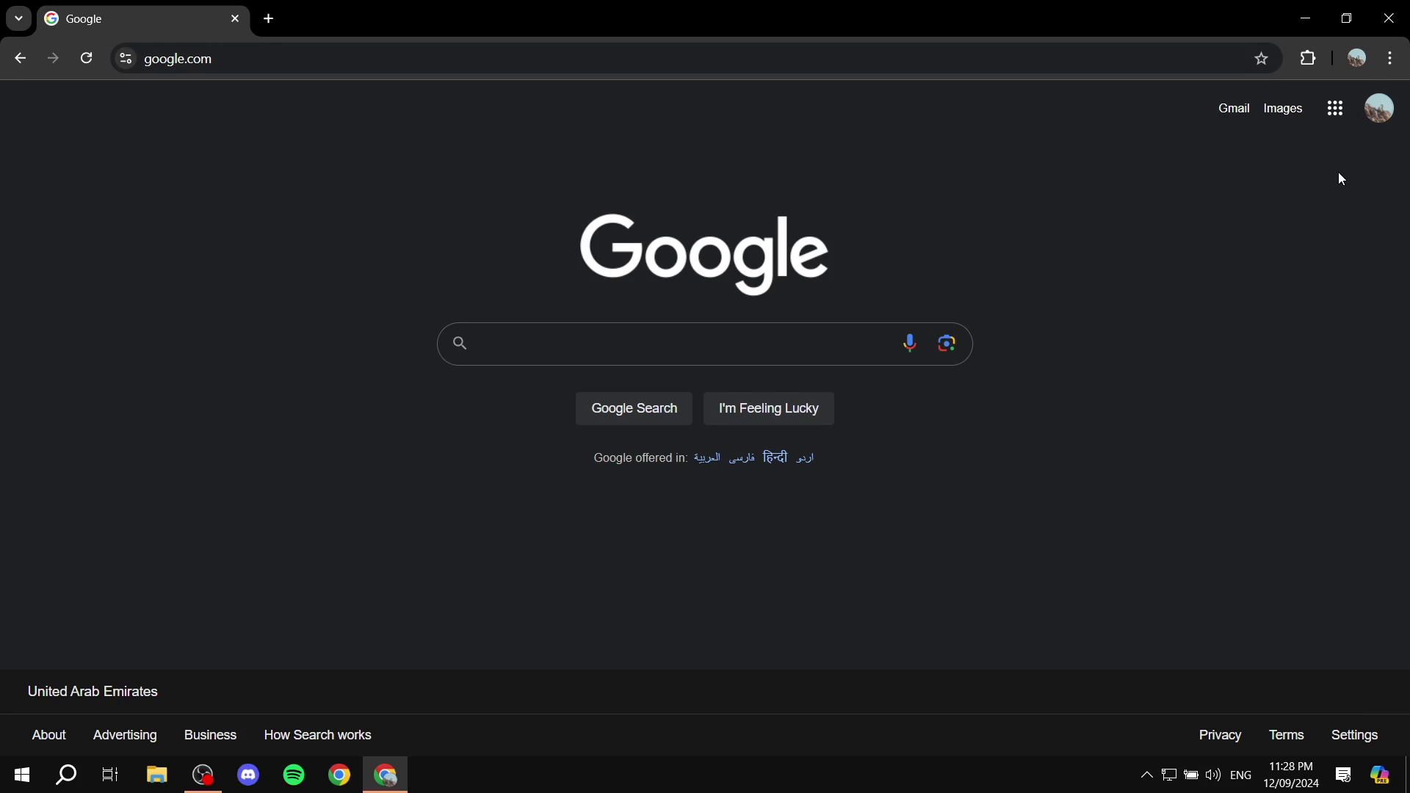
Launch Google Forms from Chrome's Google apps grid
click(1333, 108)
scroll(1274, 336, down, 2)
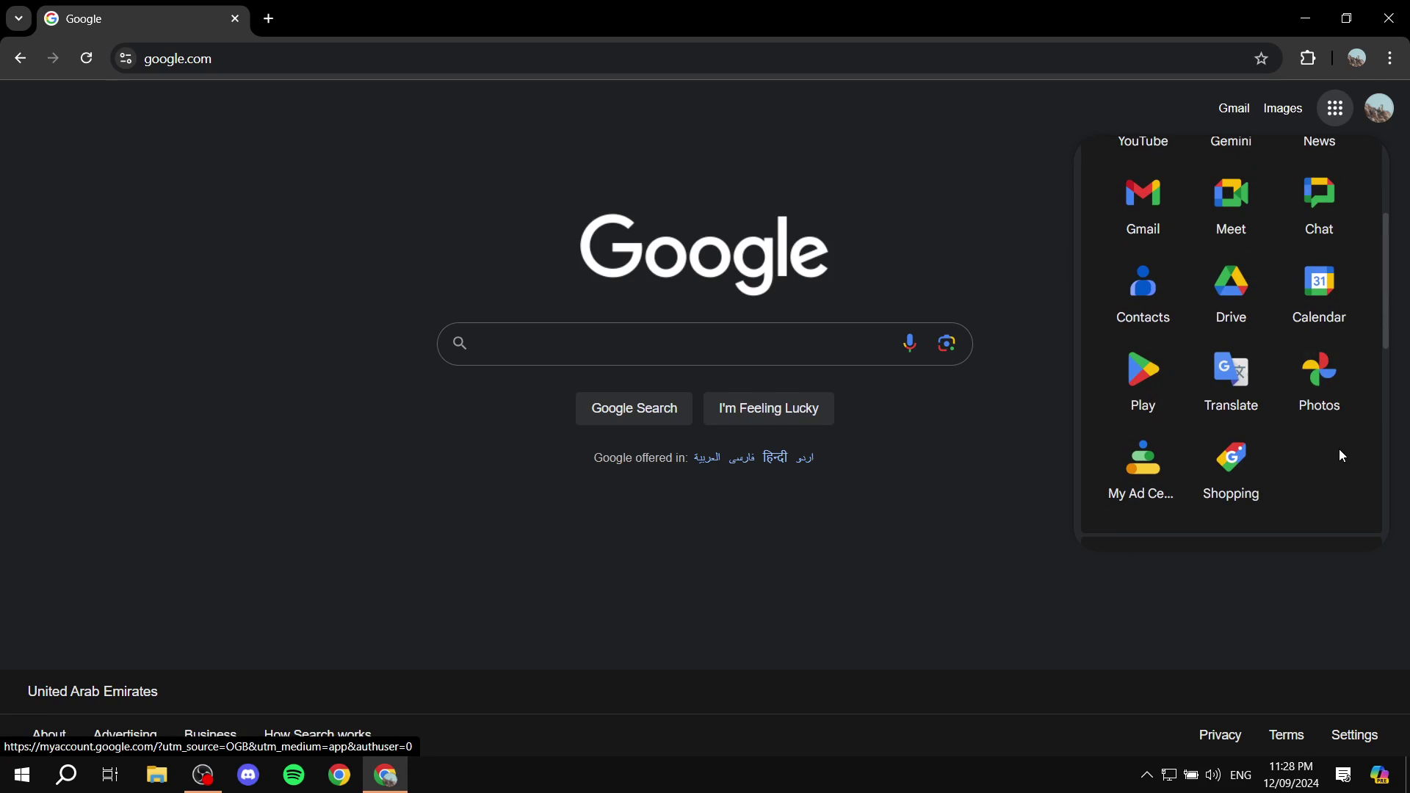
scroll(1272, 417, down, 3)
scroll(1273, 418, down, 2)
click(1318, 315)
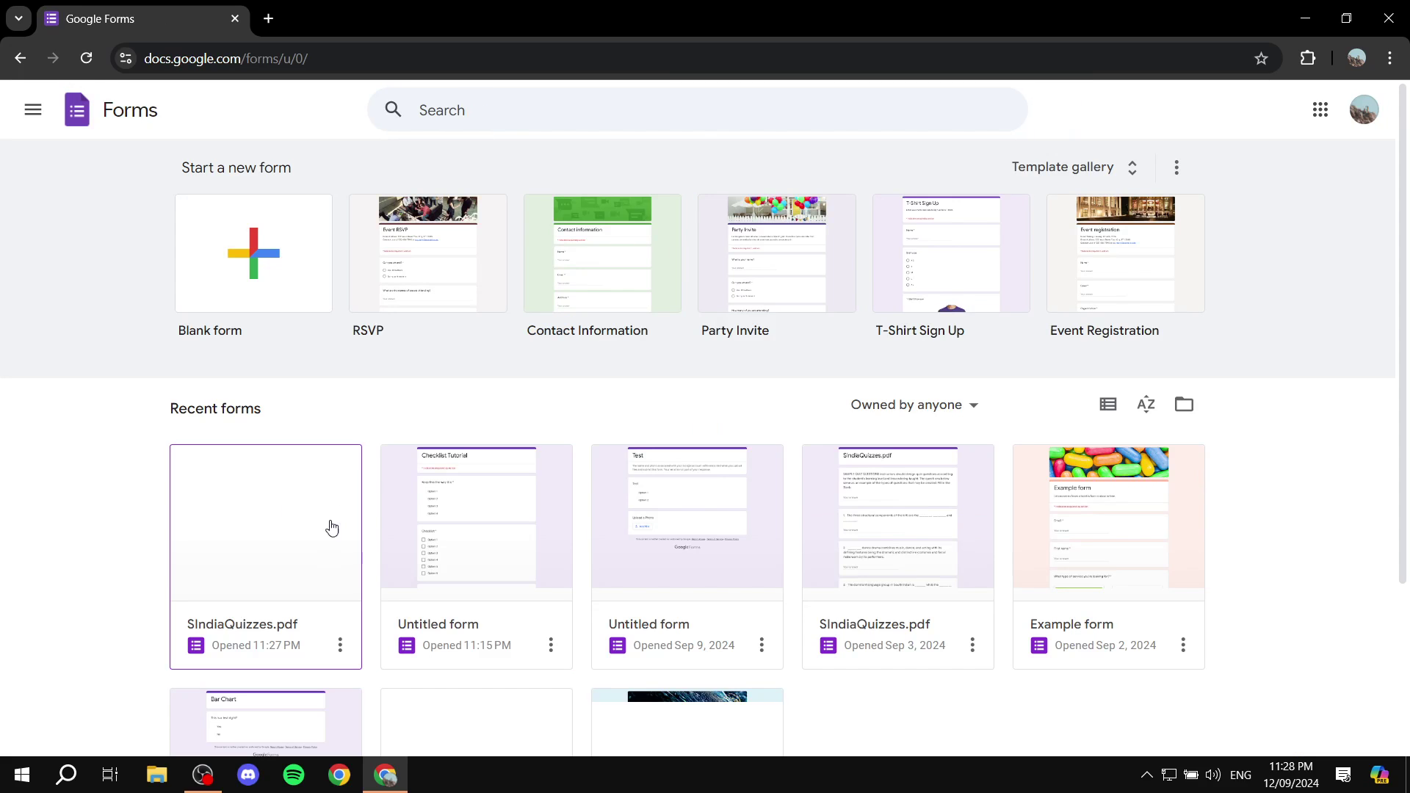
scroll(290, 536, down, 2)
scroll(290, 536, up, 2)
Open the SIndiaQuizzes.pdf form from Recent forms for editing
key(F5)
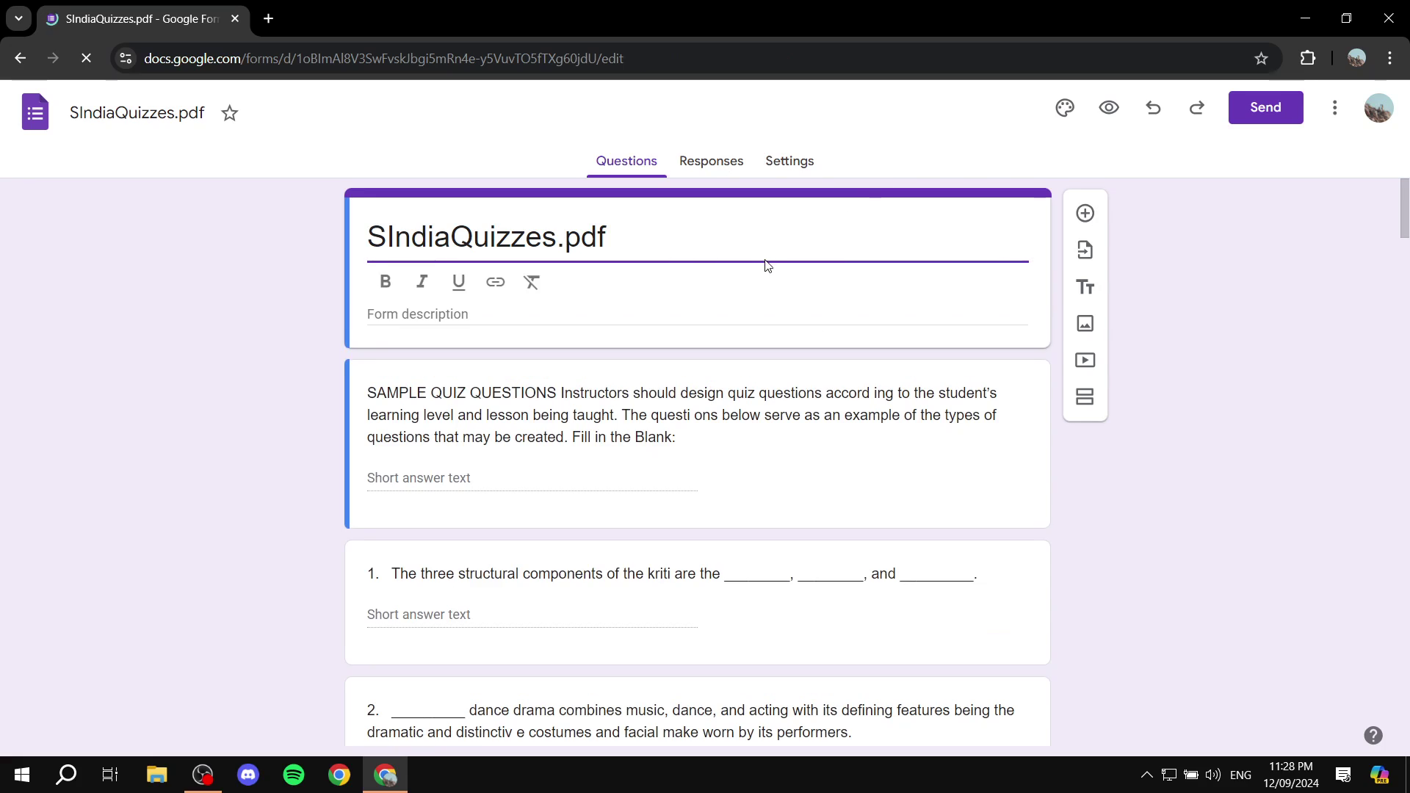
Copy the form's respondent link from the Send form dialog's link option
click(1266, 108)
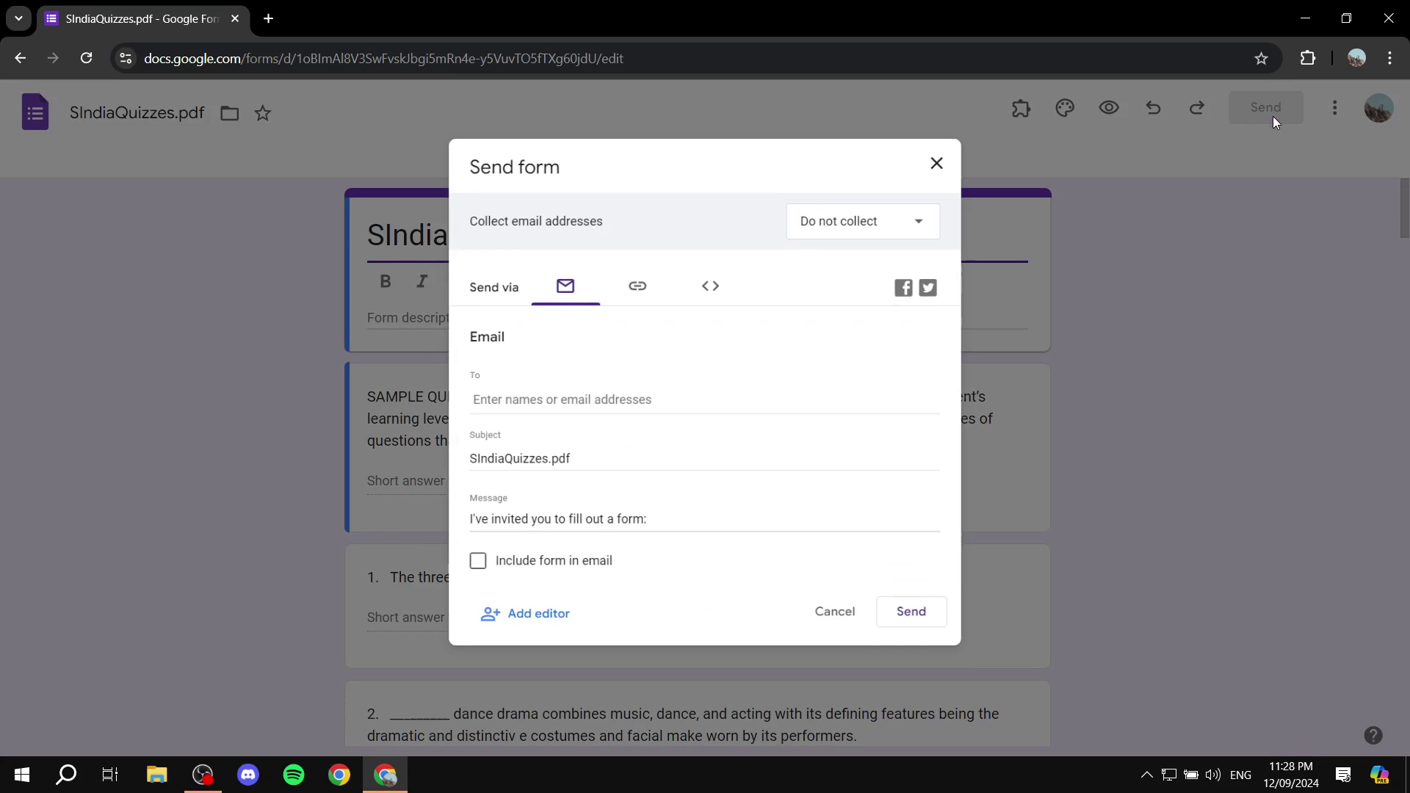
click(637, 287)
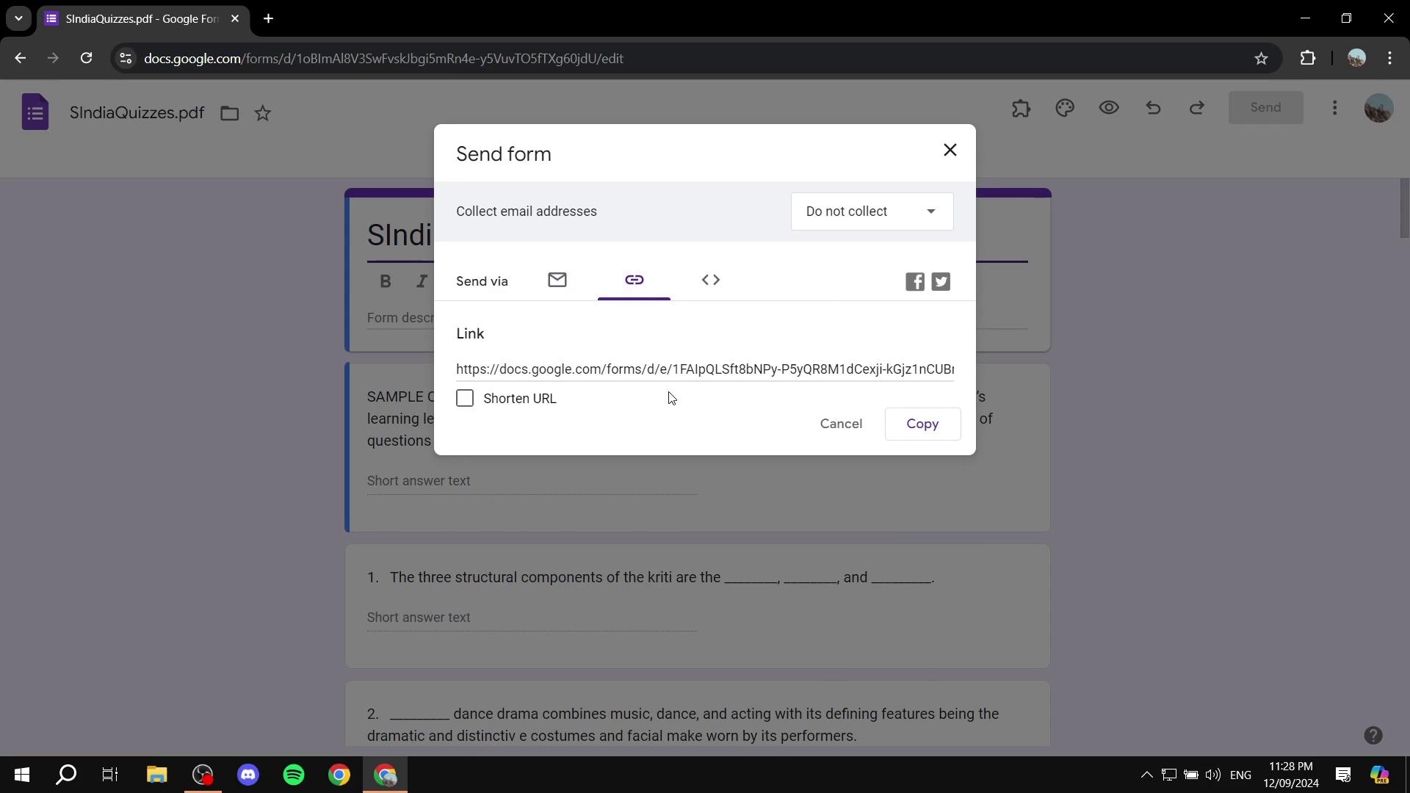
click(922, 424)
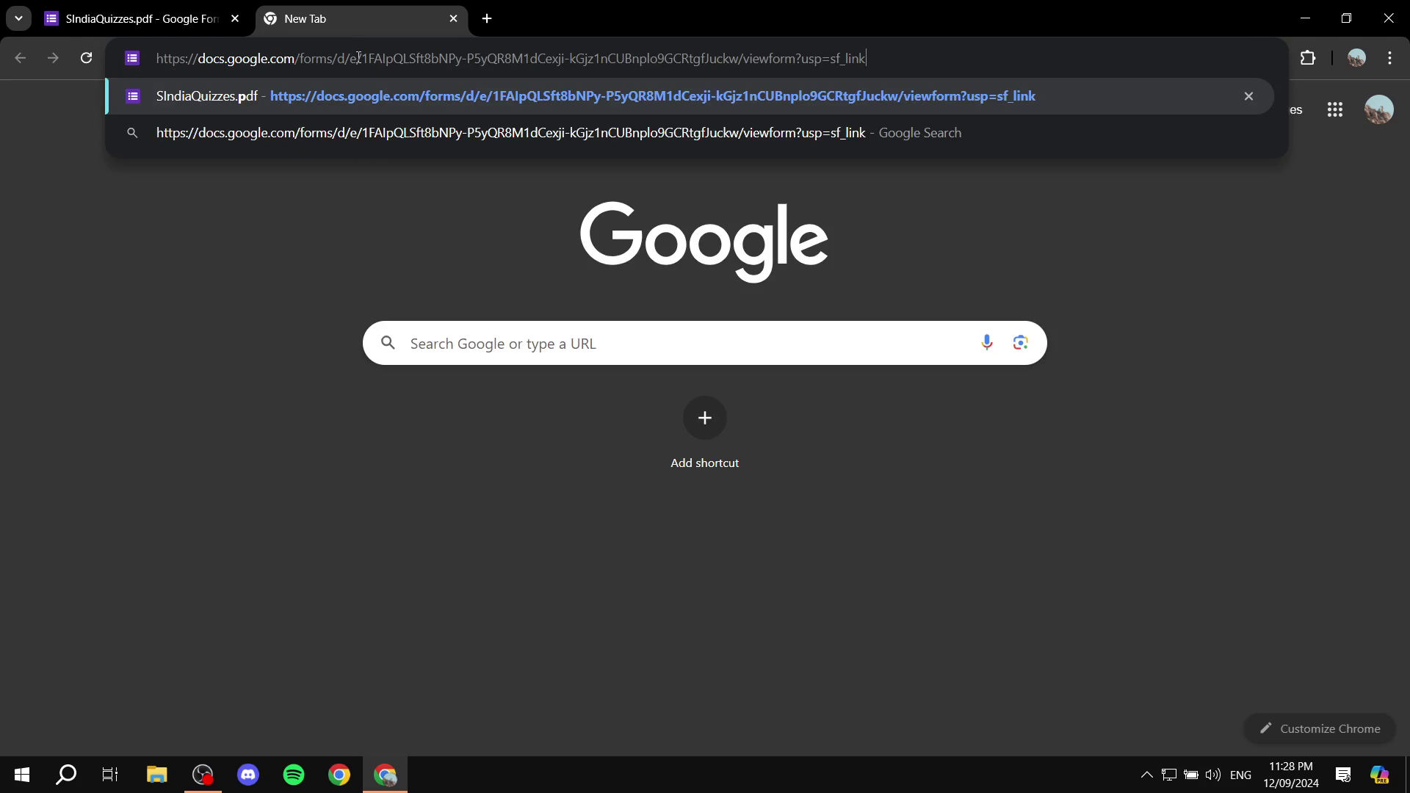
Load the pasted respondent link to view the live quiz form
key(Return)
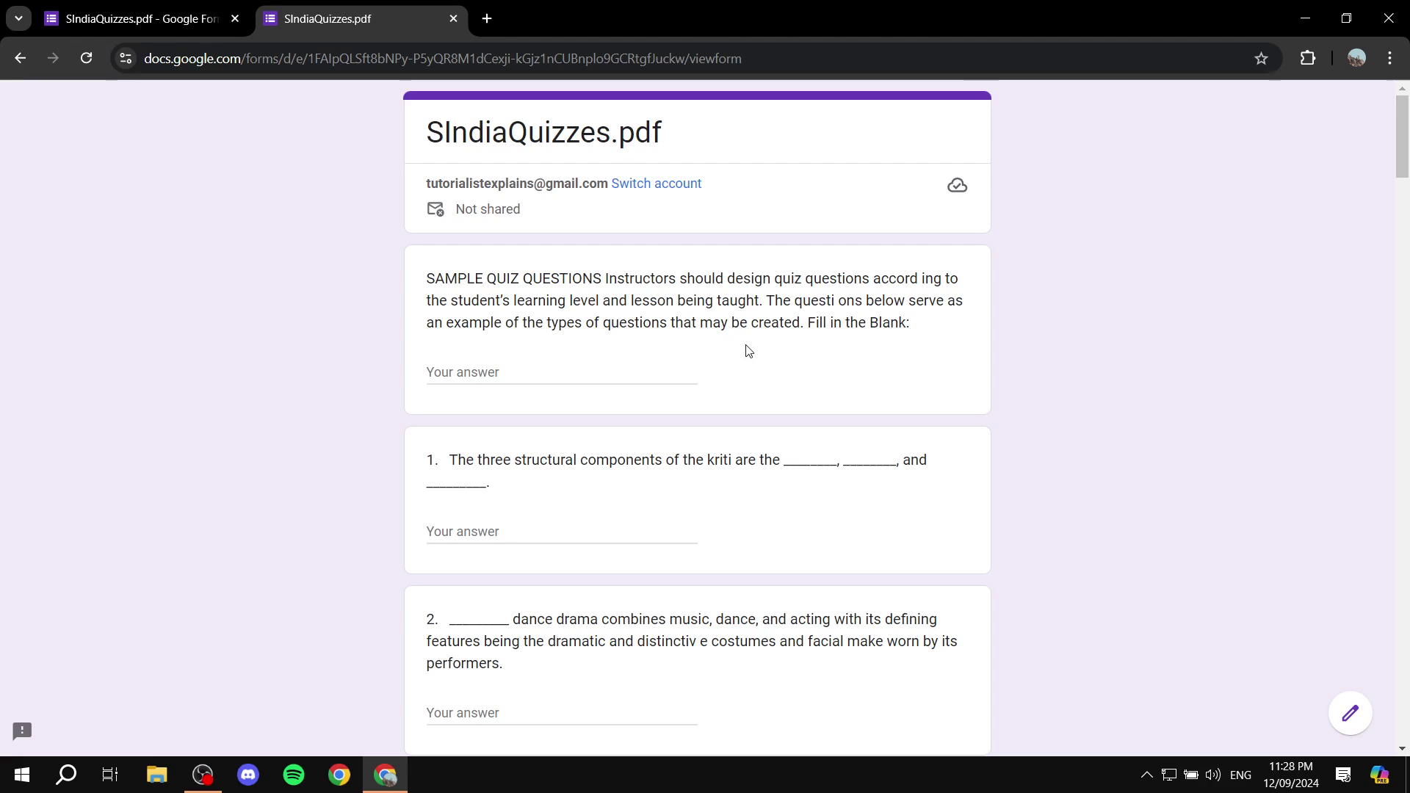
scroll(749, 353, down, 2)
scroll(708, 378, down, 2)
scroll(708, 378, down, 5)
scroll(651, 413, down, 5)
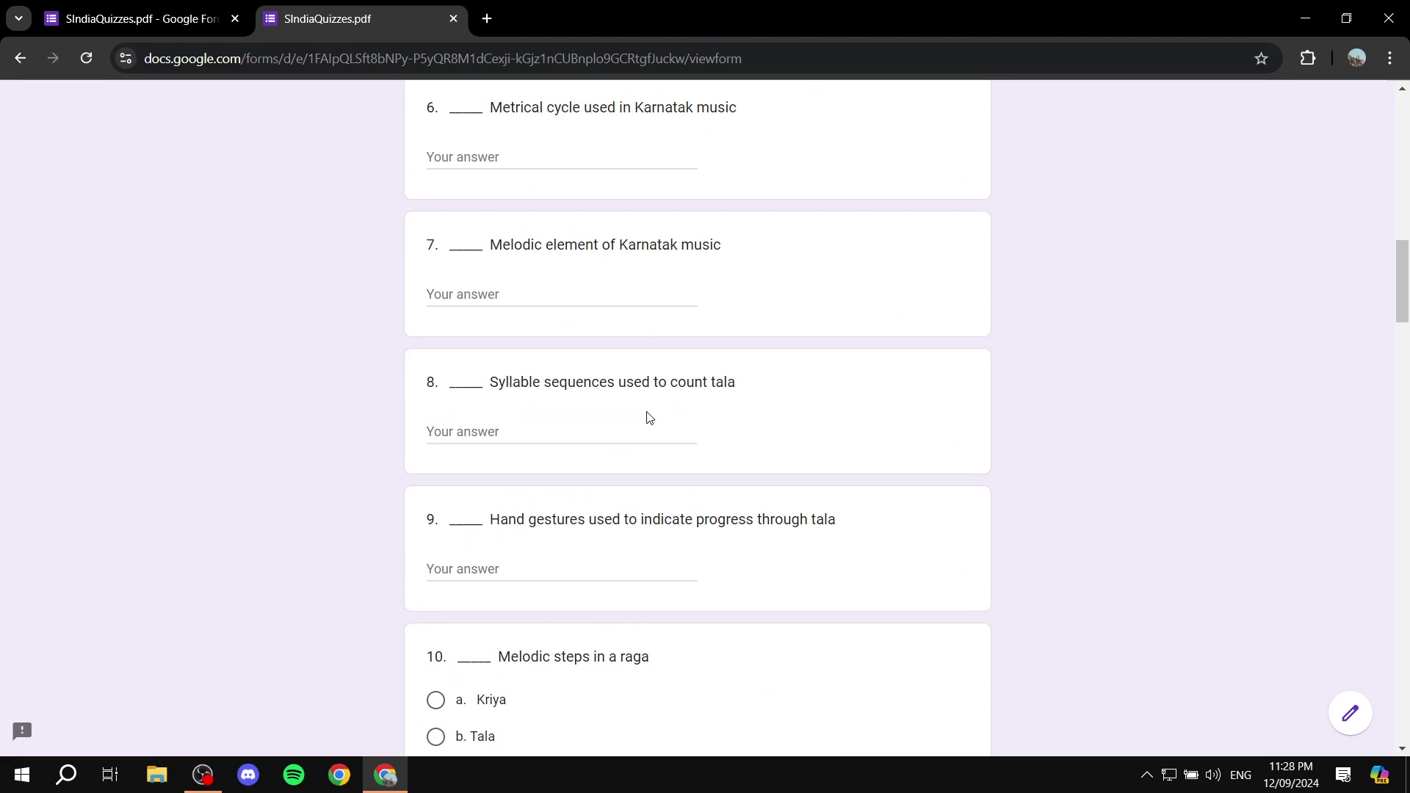
scroll(633, 408, down, 5)
scroll(619, 406, down, 5)
scroll(619, 406, down, 5)
scroll(612, 402, down, 5)
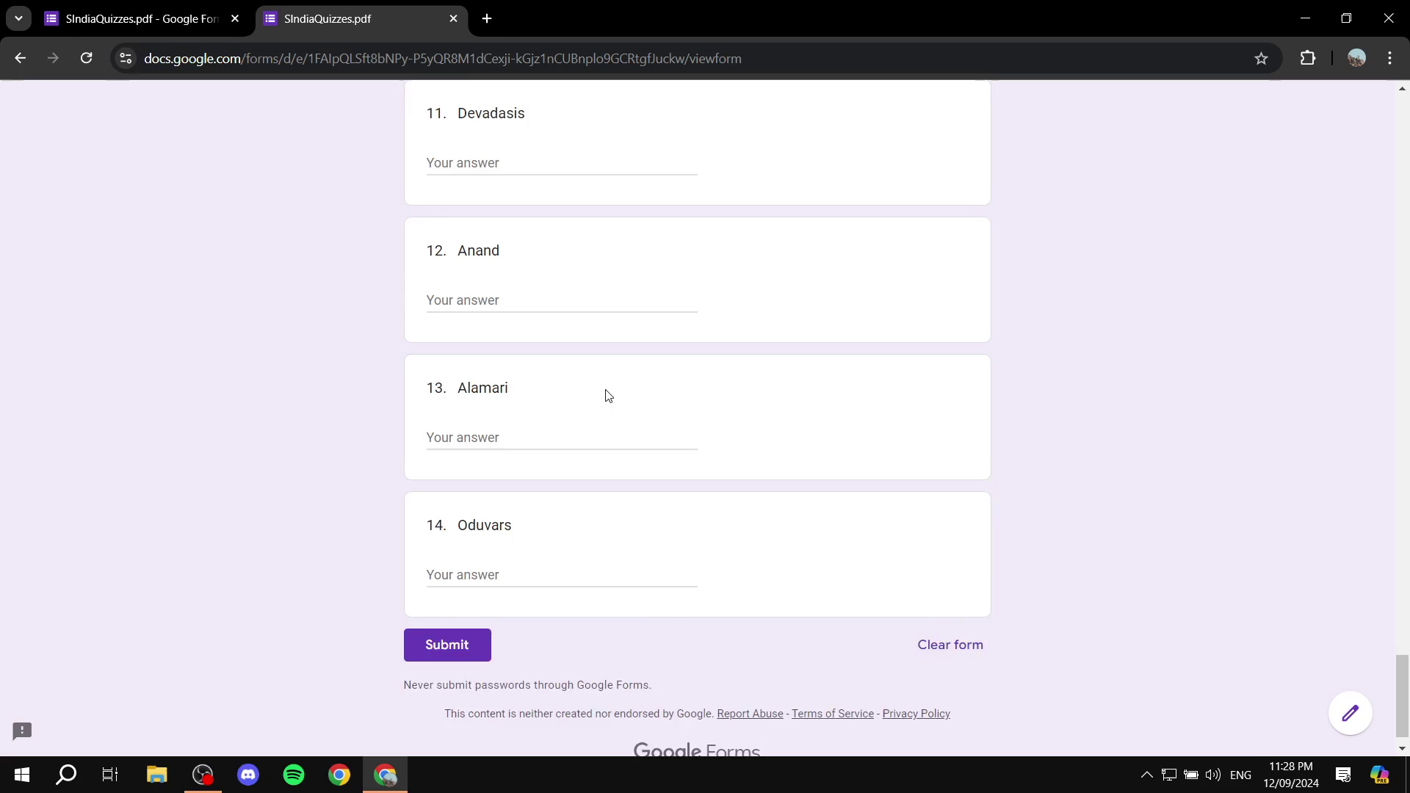
scroll(606, 396, down, 2)
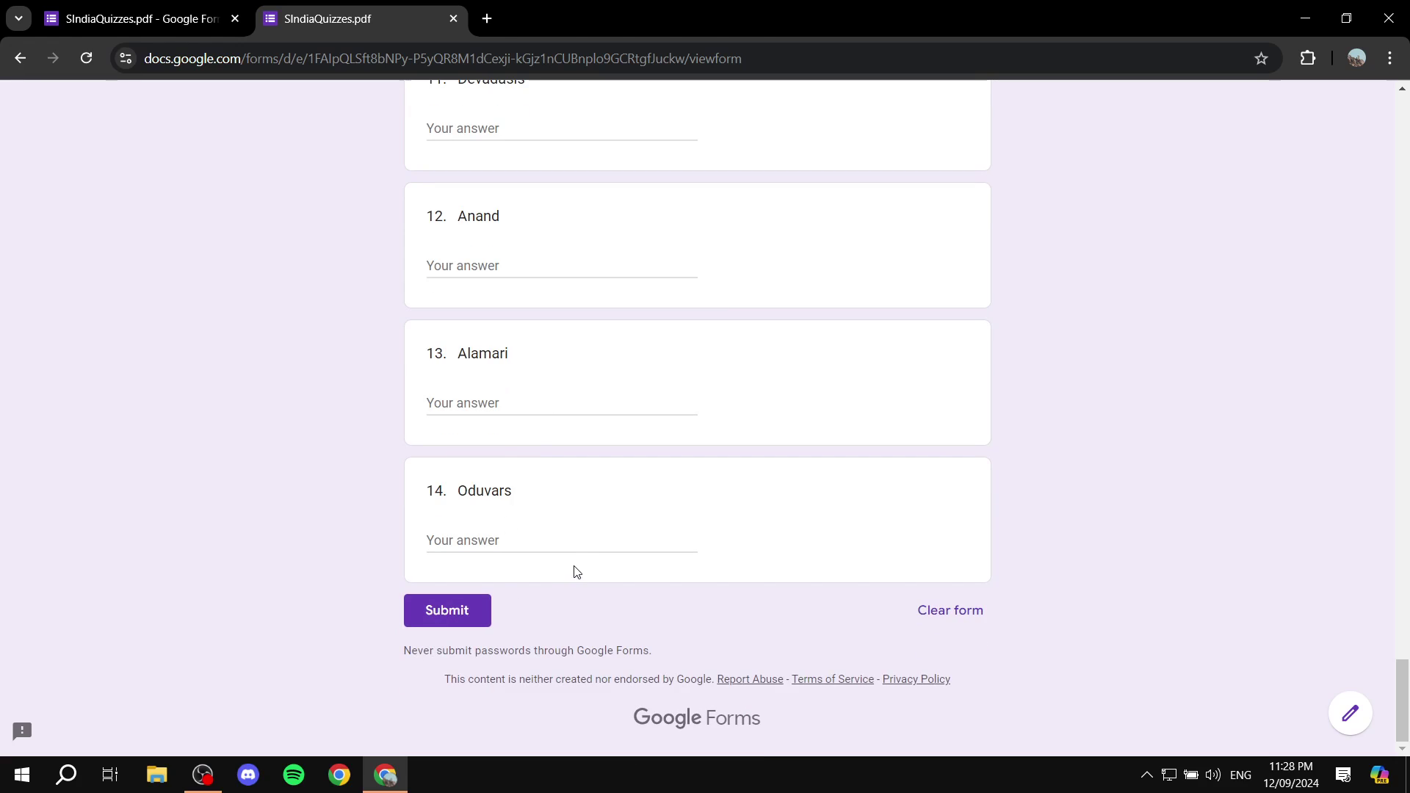
scroll(575, 548, up, 8)
scroll(576, 549, up, 5)
scroll(575, 548, up, 6)
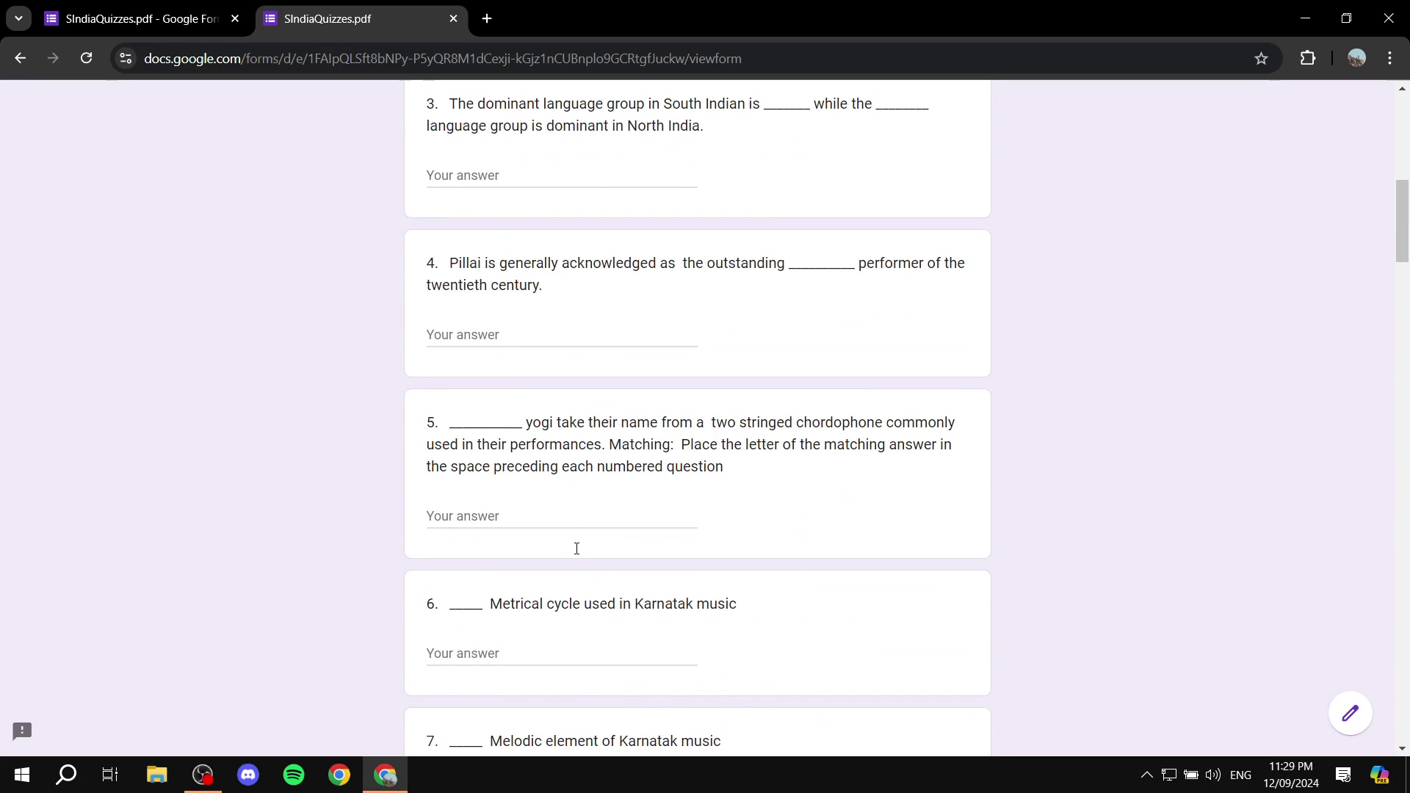
scroll(572, 551, up, 5)
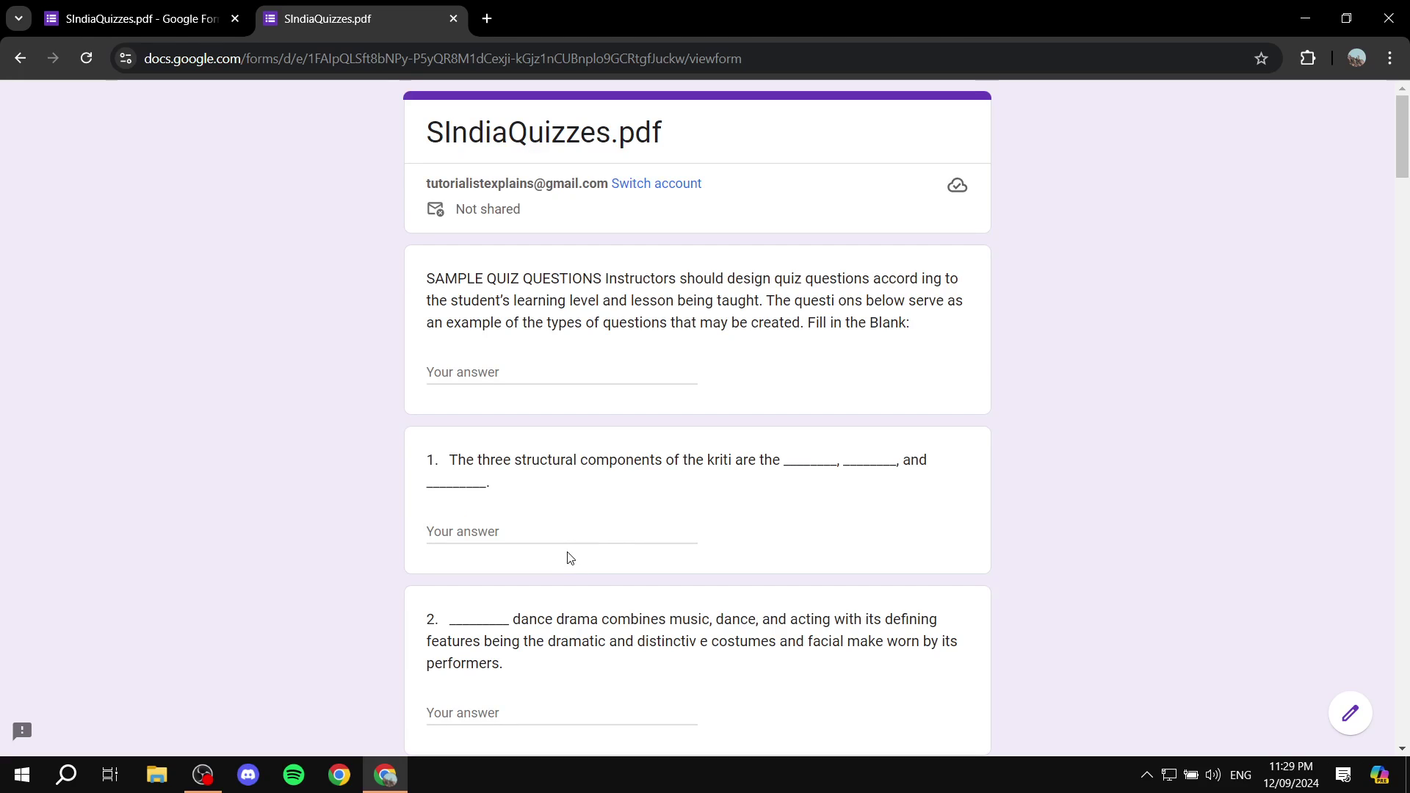
Close the live form tab and switch the editor to the Responses overview (0 responses)
click(453, 19)
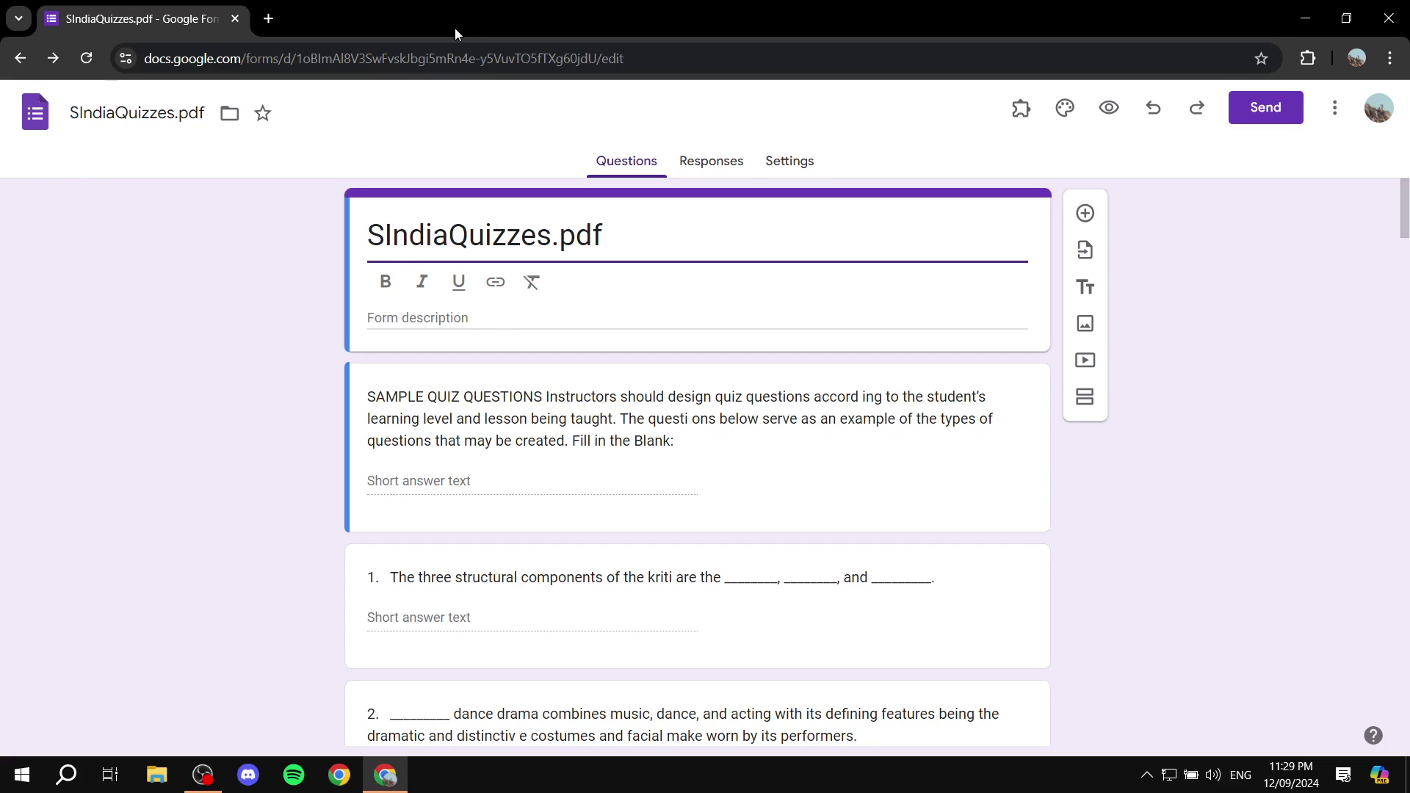
click(711, 162)
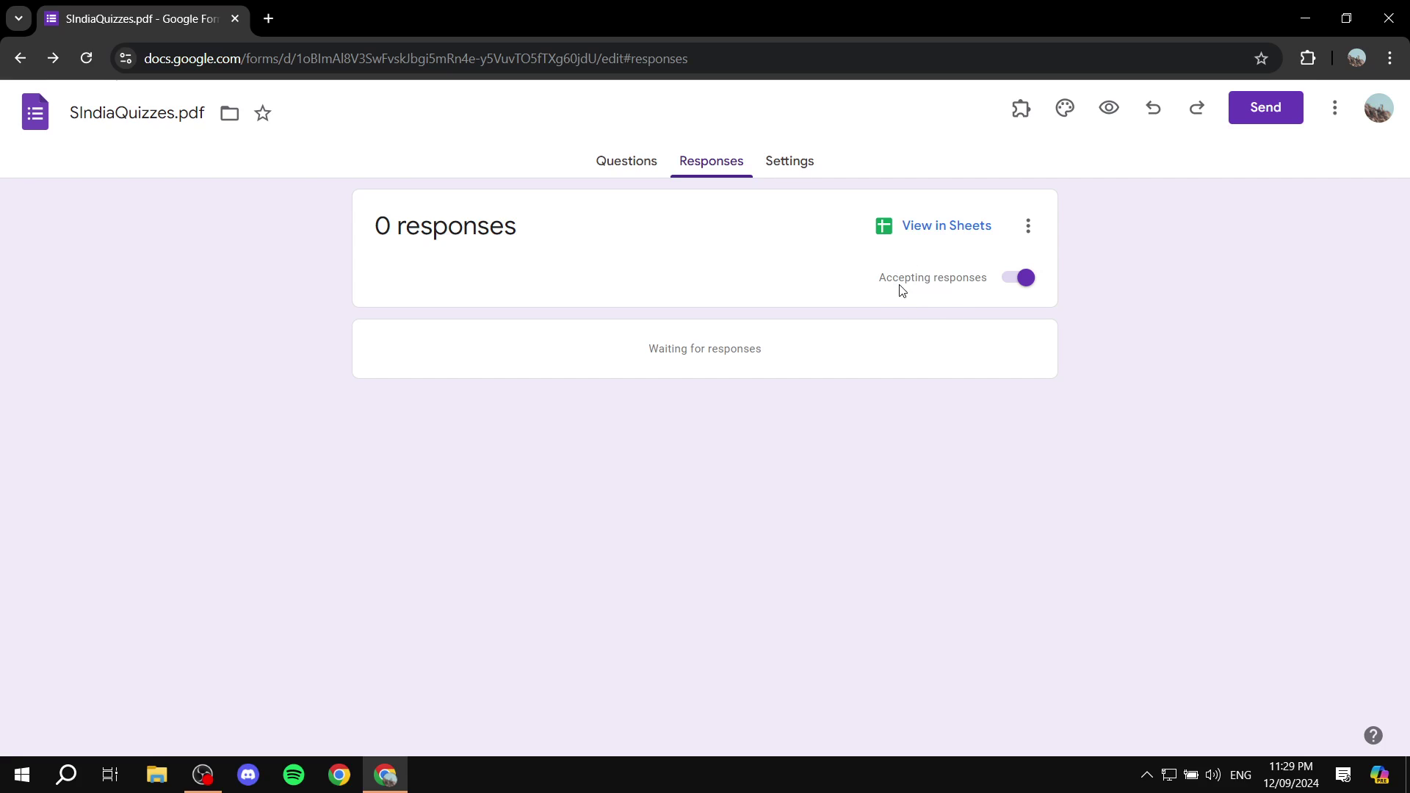
Switch off Accepting responses and begin editing the closed-form message for respondents
drag(880, 284, 992, 278)
click(1024, 277)
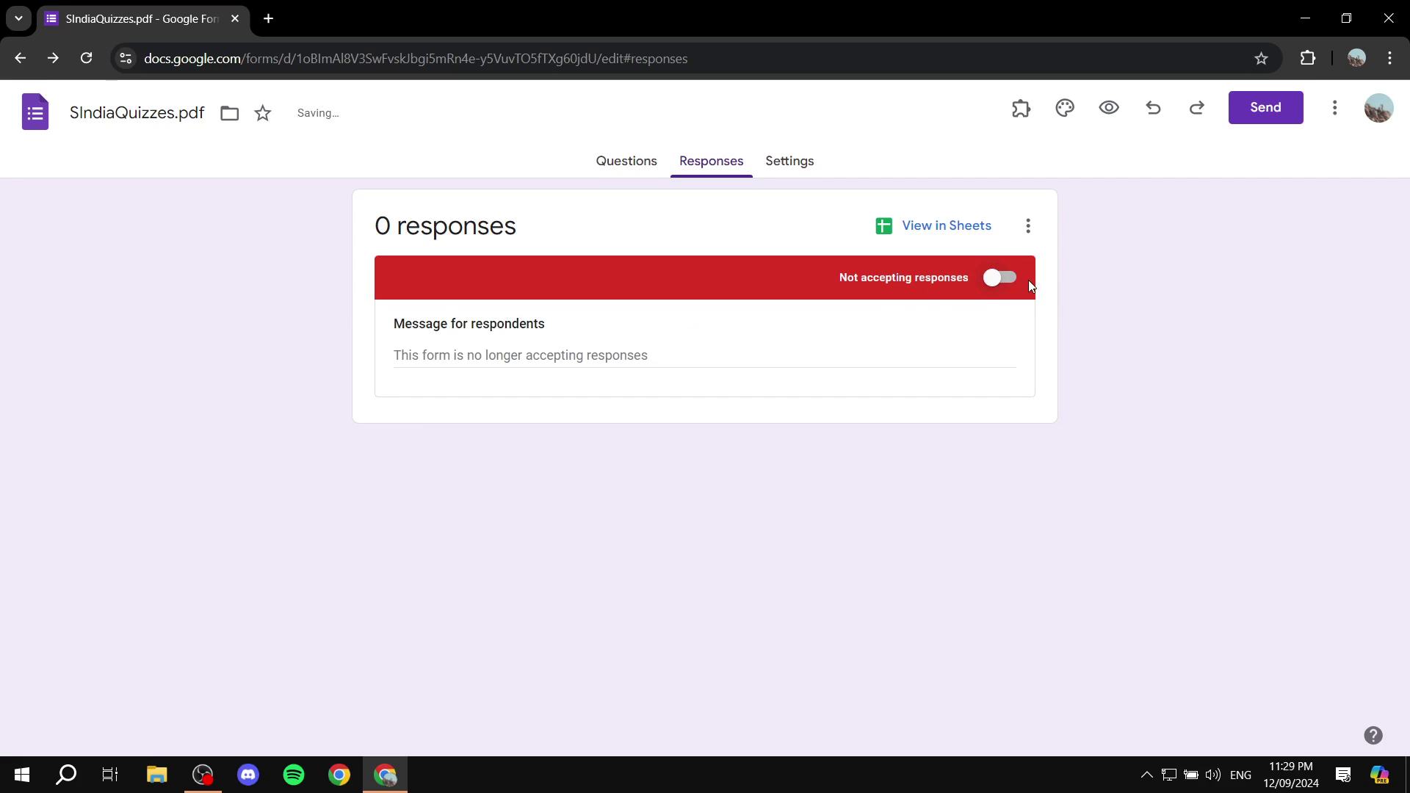
drag(857, 278, 875, 277)
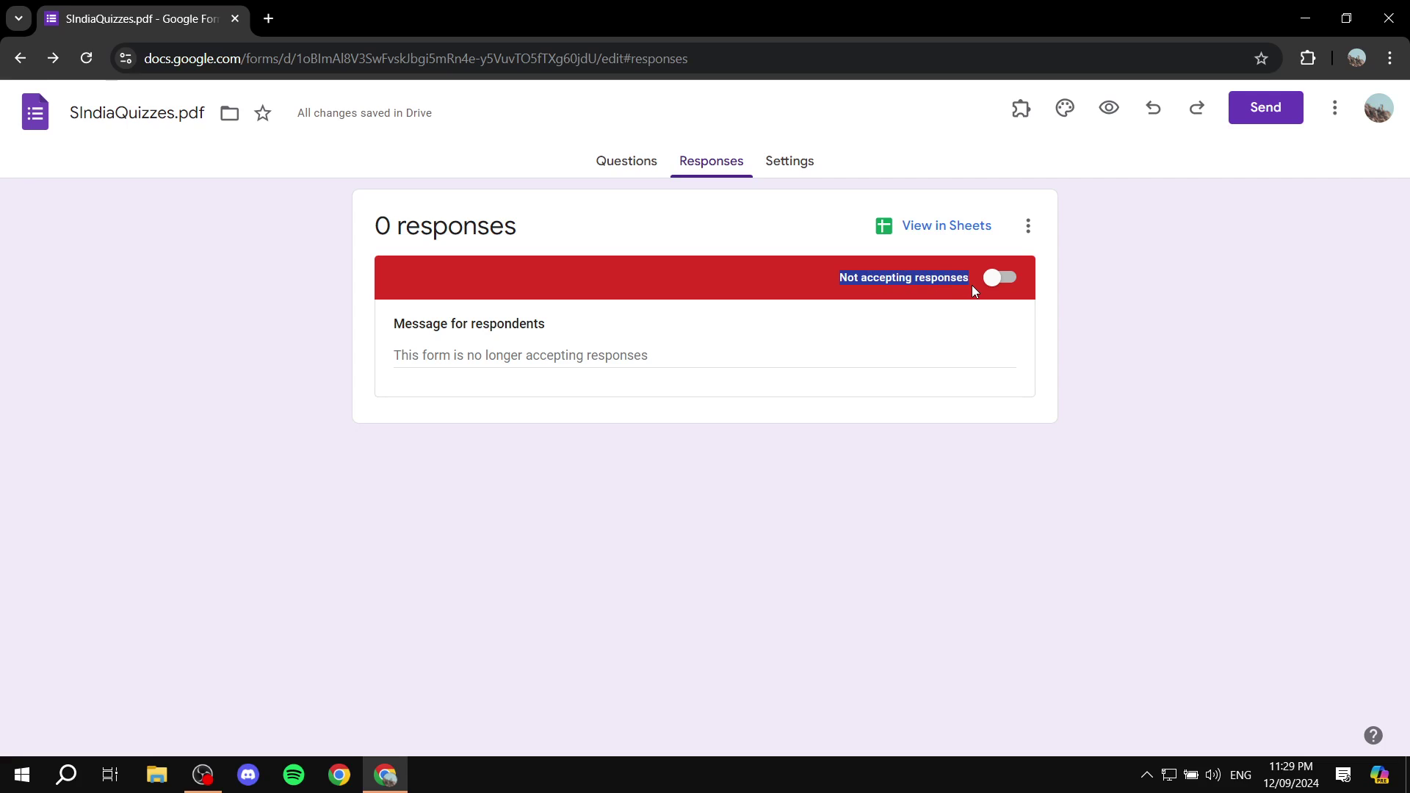
click(699, 357)
drag(390, 324, 545, 324)
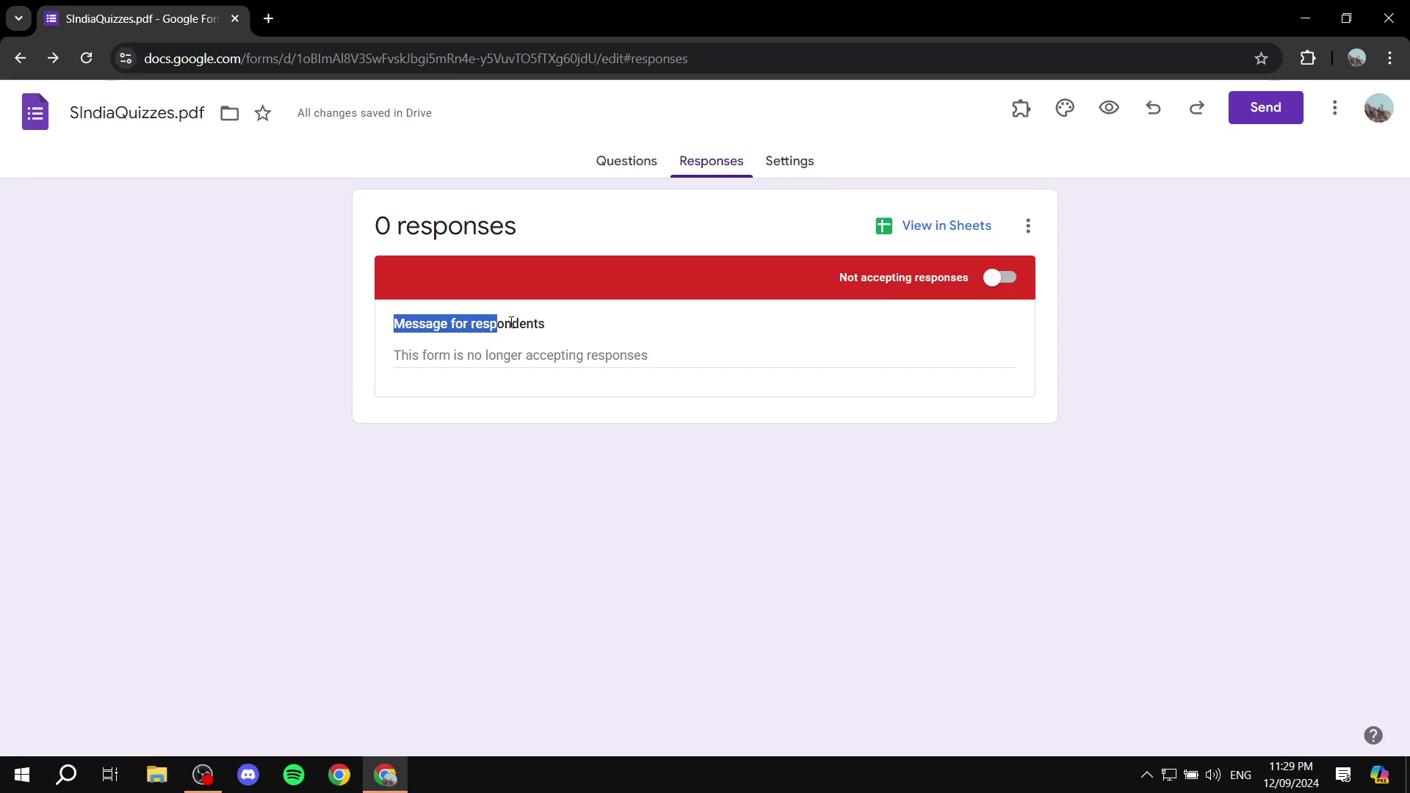
click(586, 326)
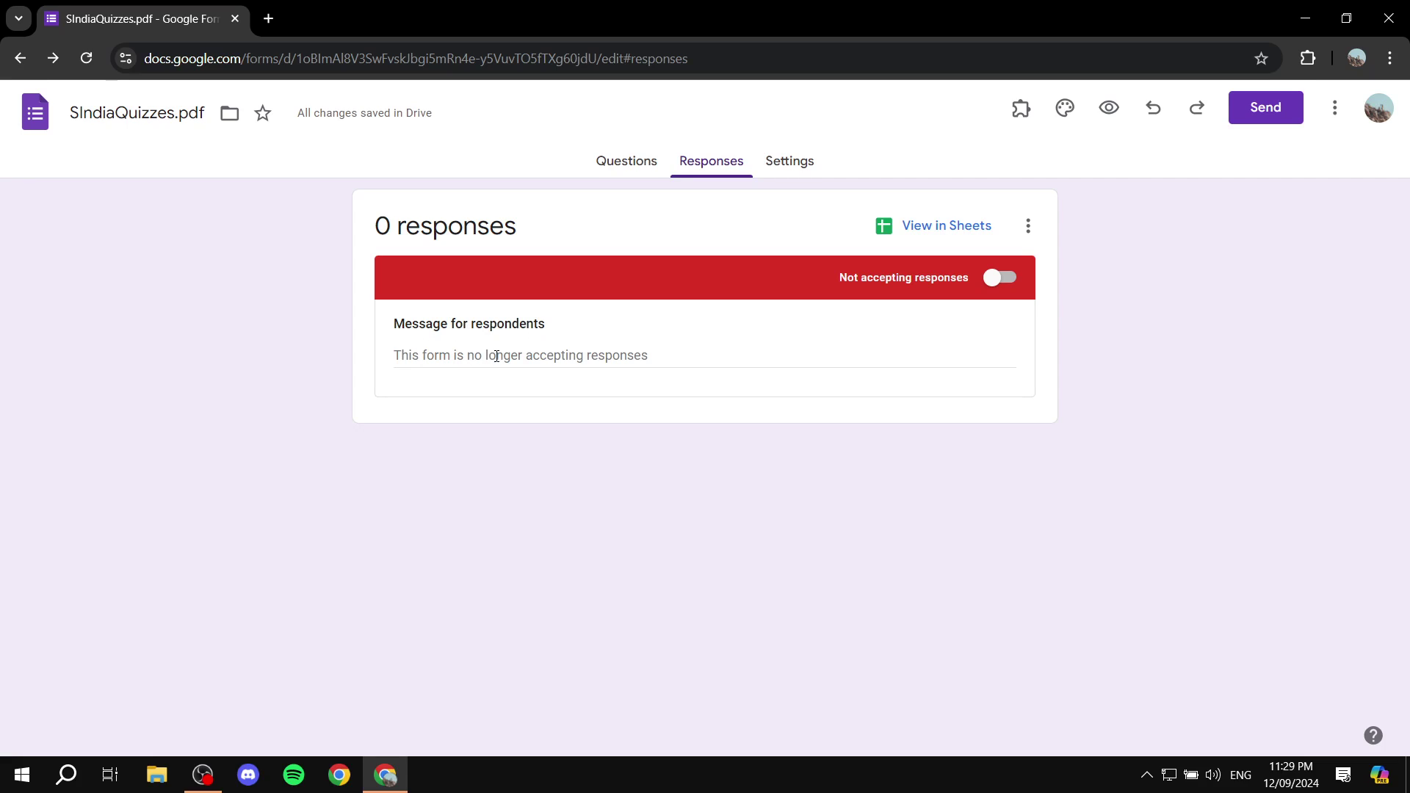
Set the Message for respondents to 'No more responses.' and save it
click(611, 355)
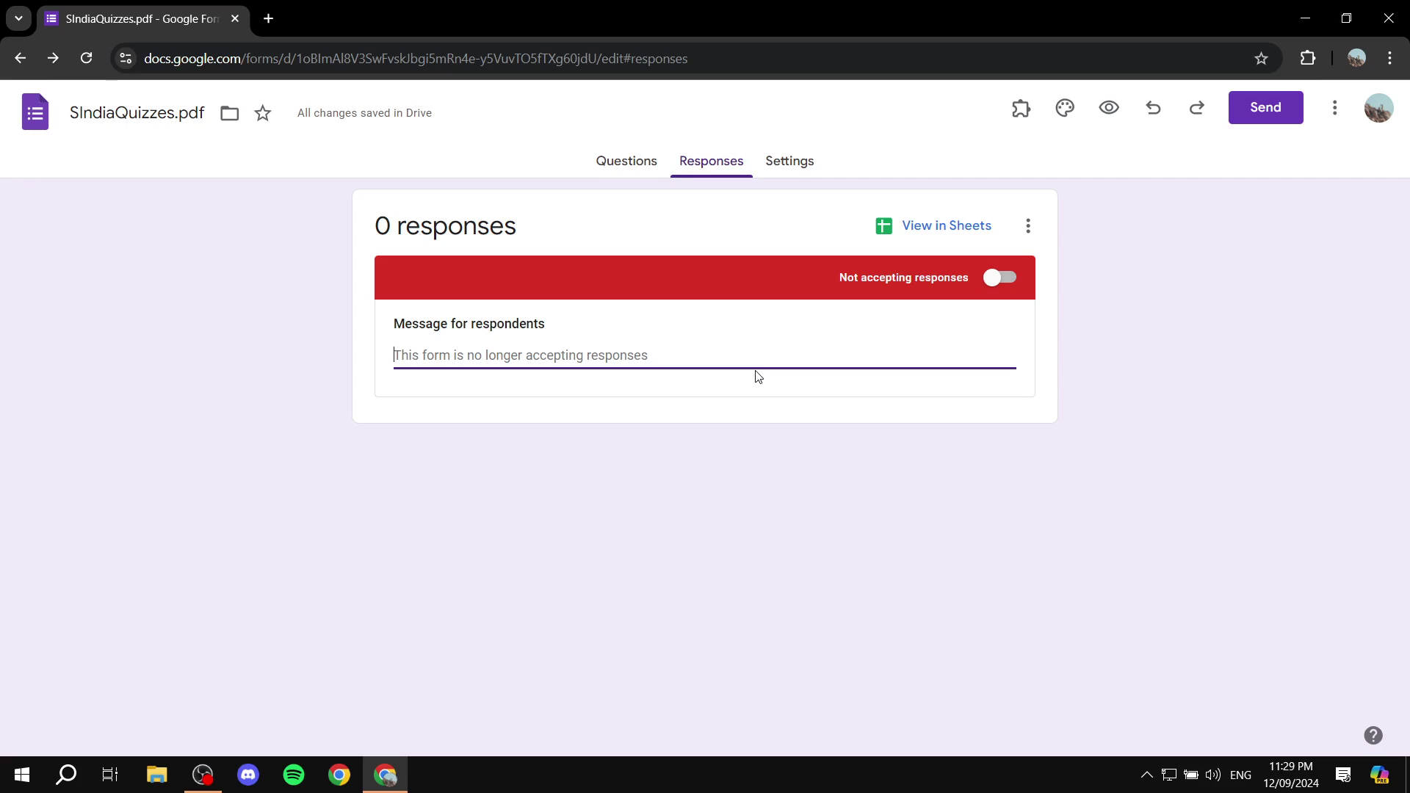
text(No more r)
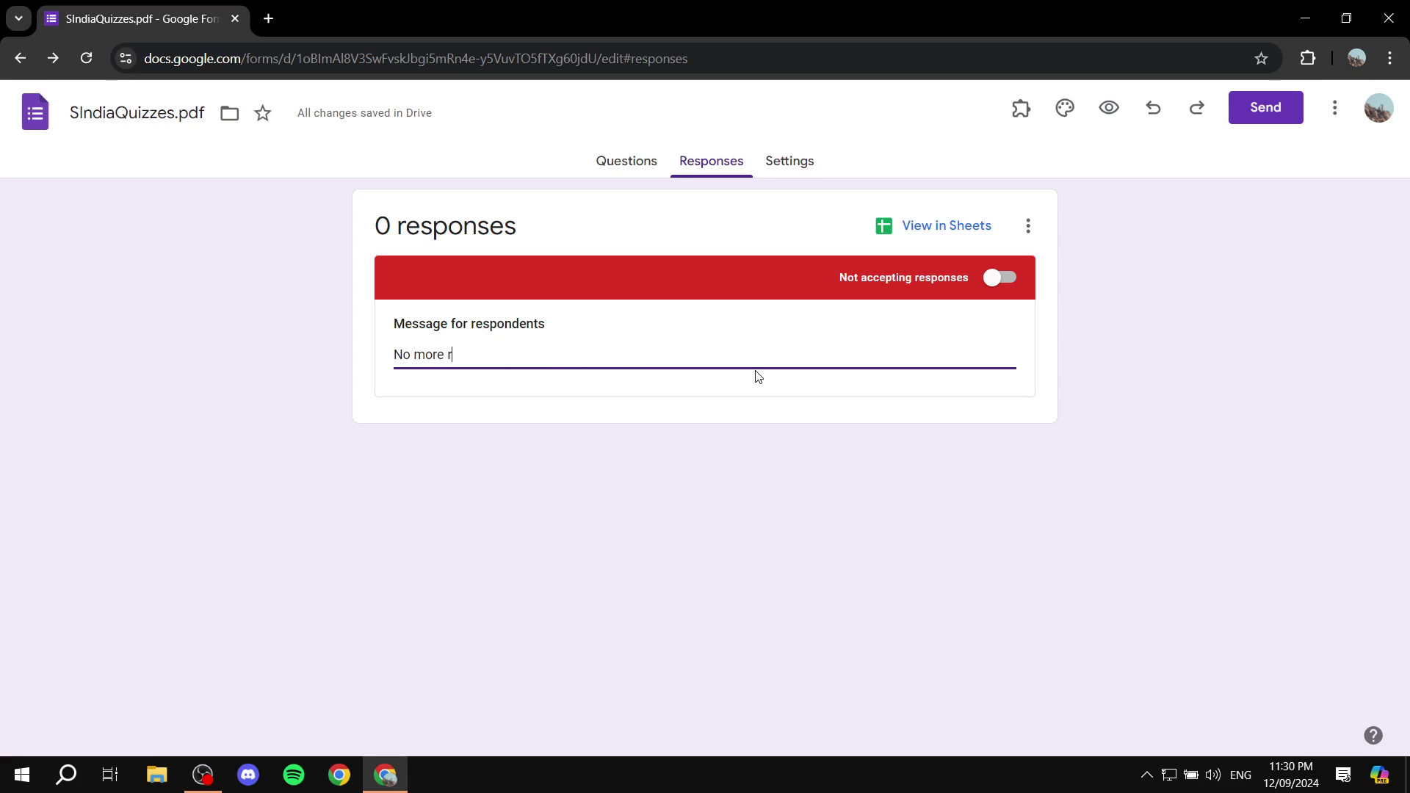
text(esponses)
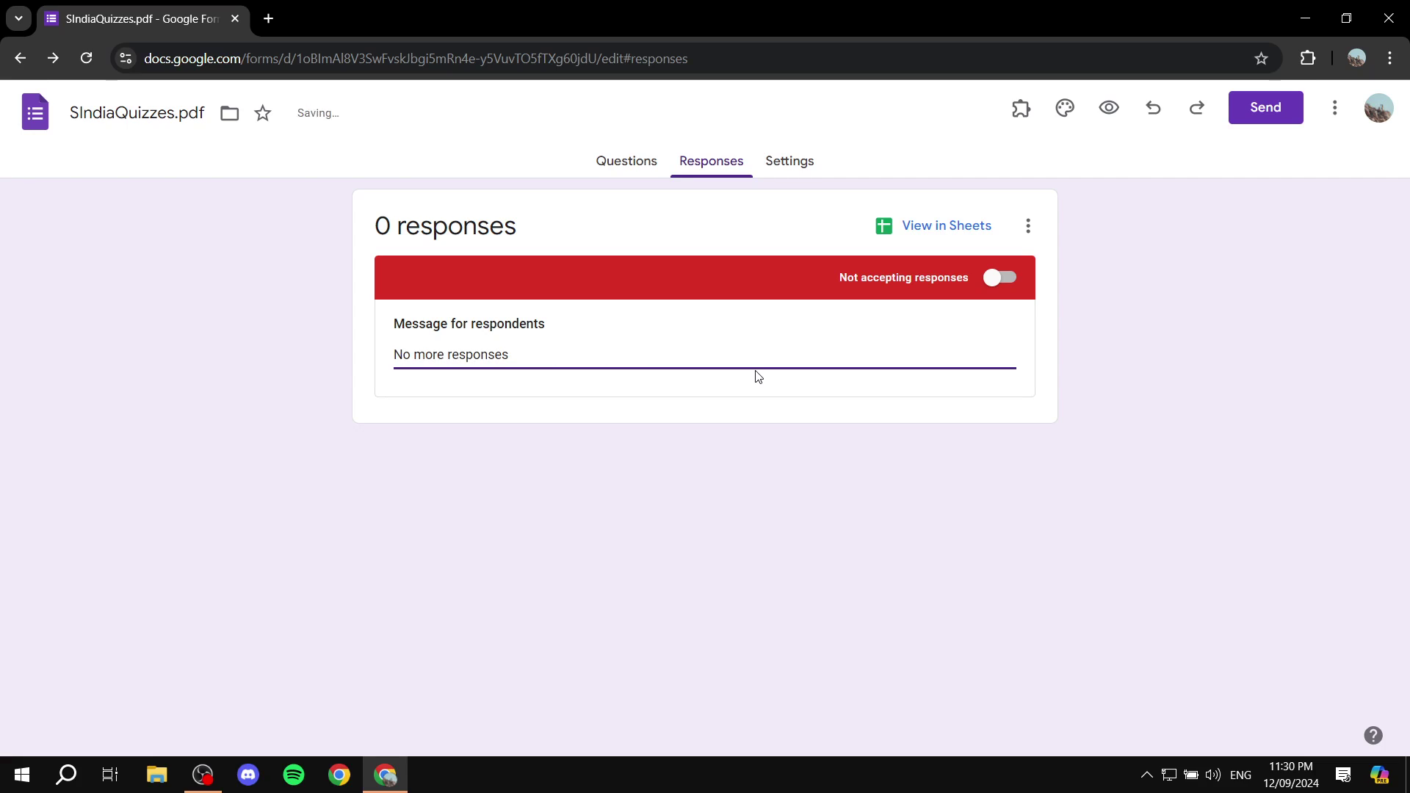
text(.)
click(765, 413)
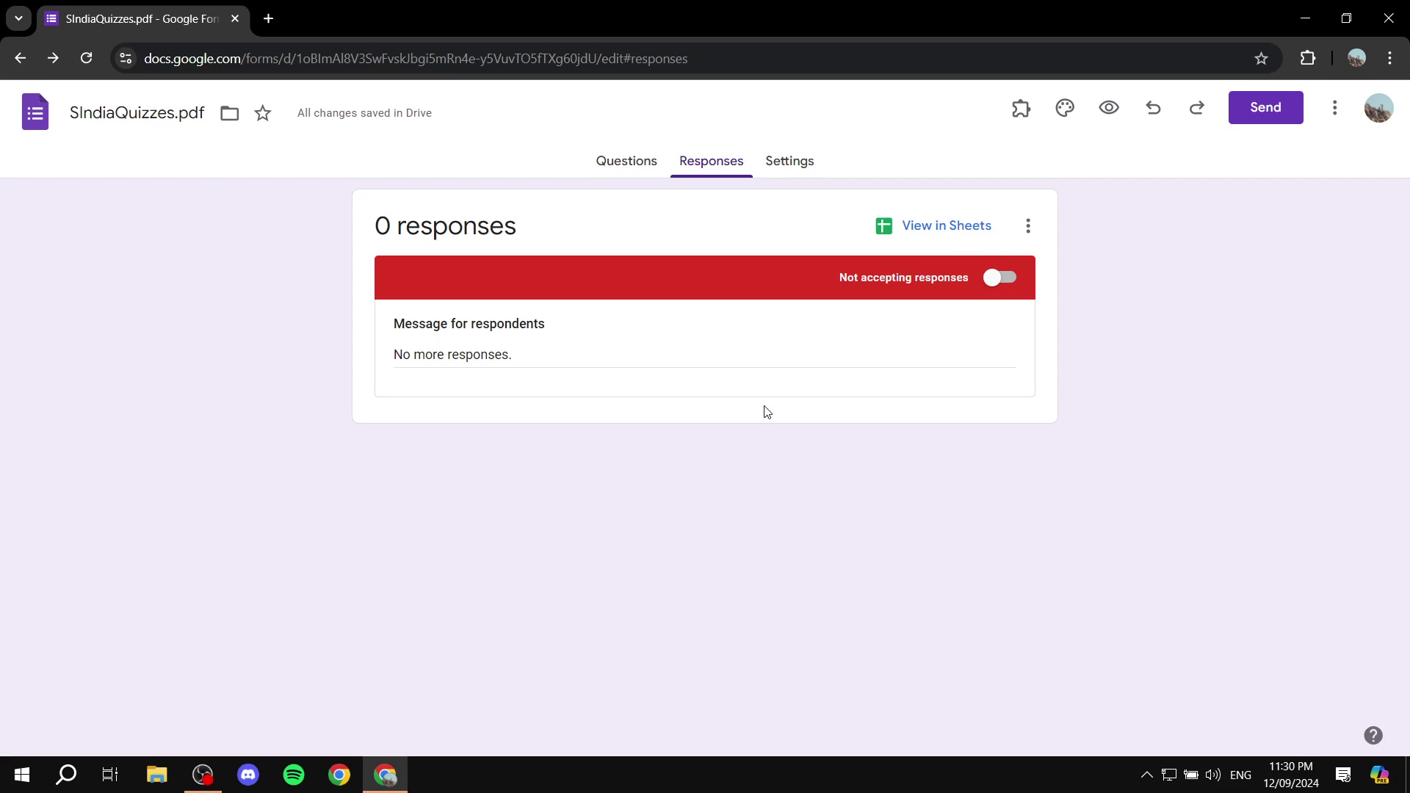
Copy the form's public link from the Send dialog
click(1265, 108)
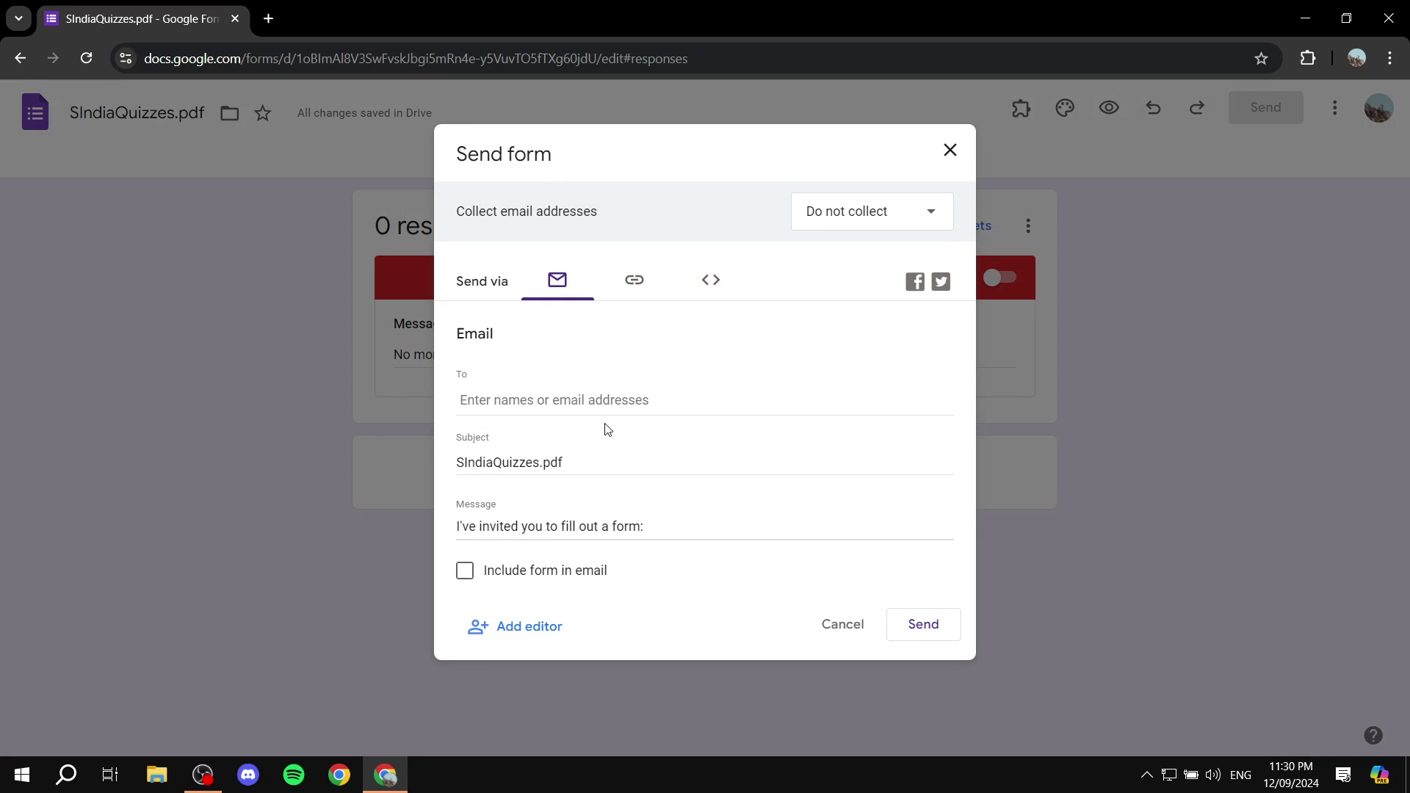
click(635, 280)
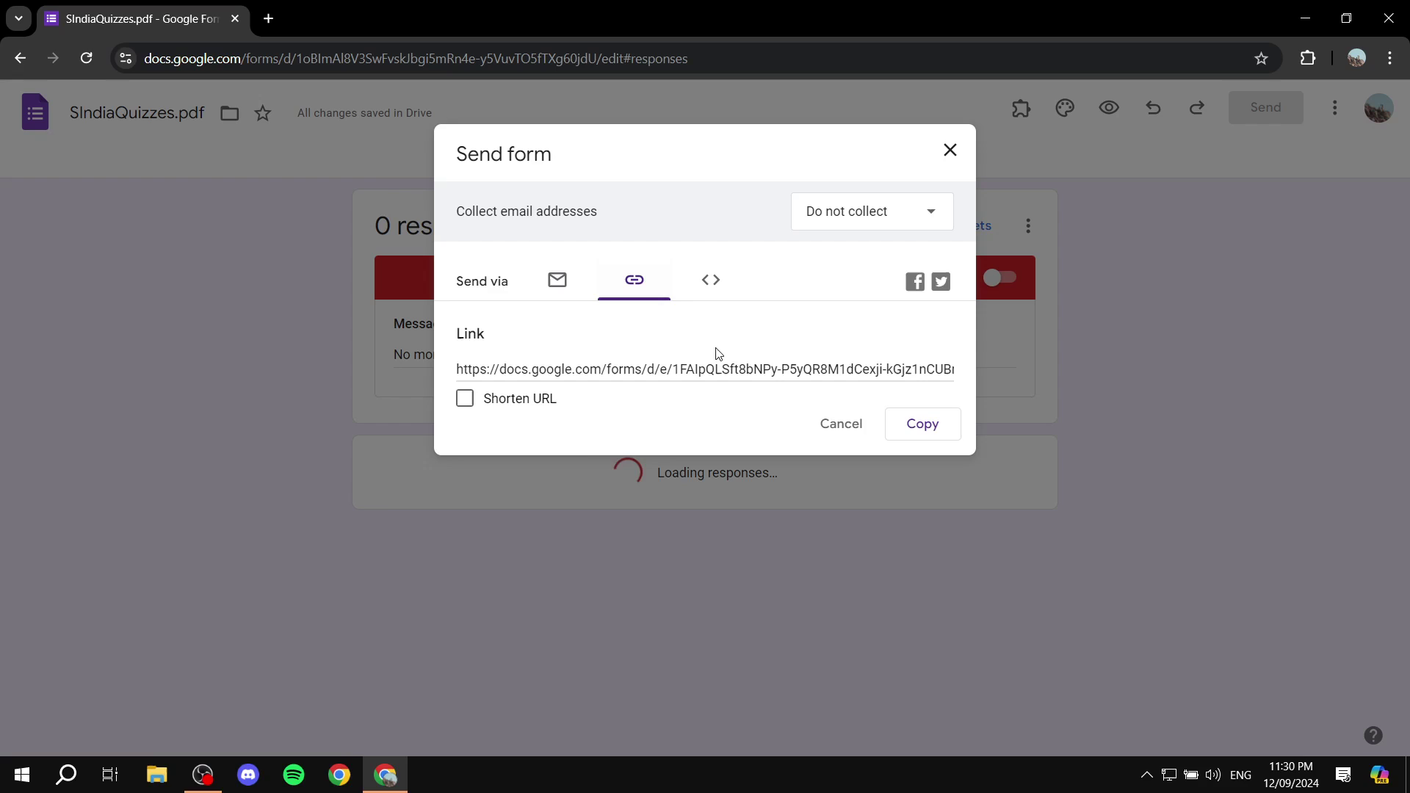
click(923, 423)
click(950, 150)
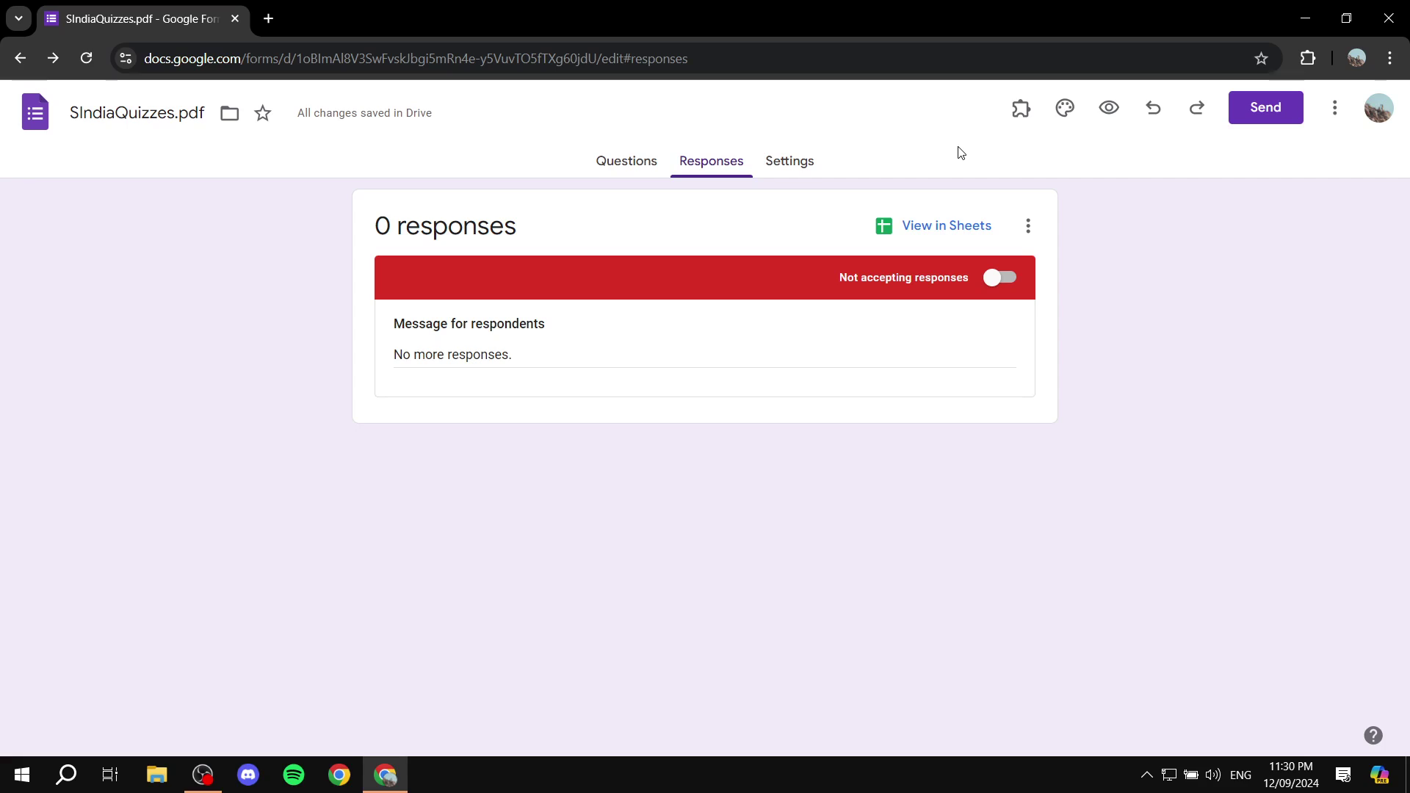
Load the link in a new tab, showing the closed page with 'No more responses.'
click(268, 19)
key(ctrl+v)
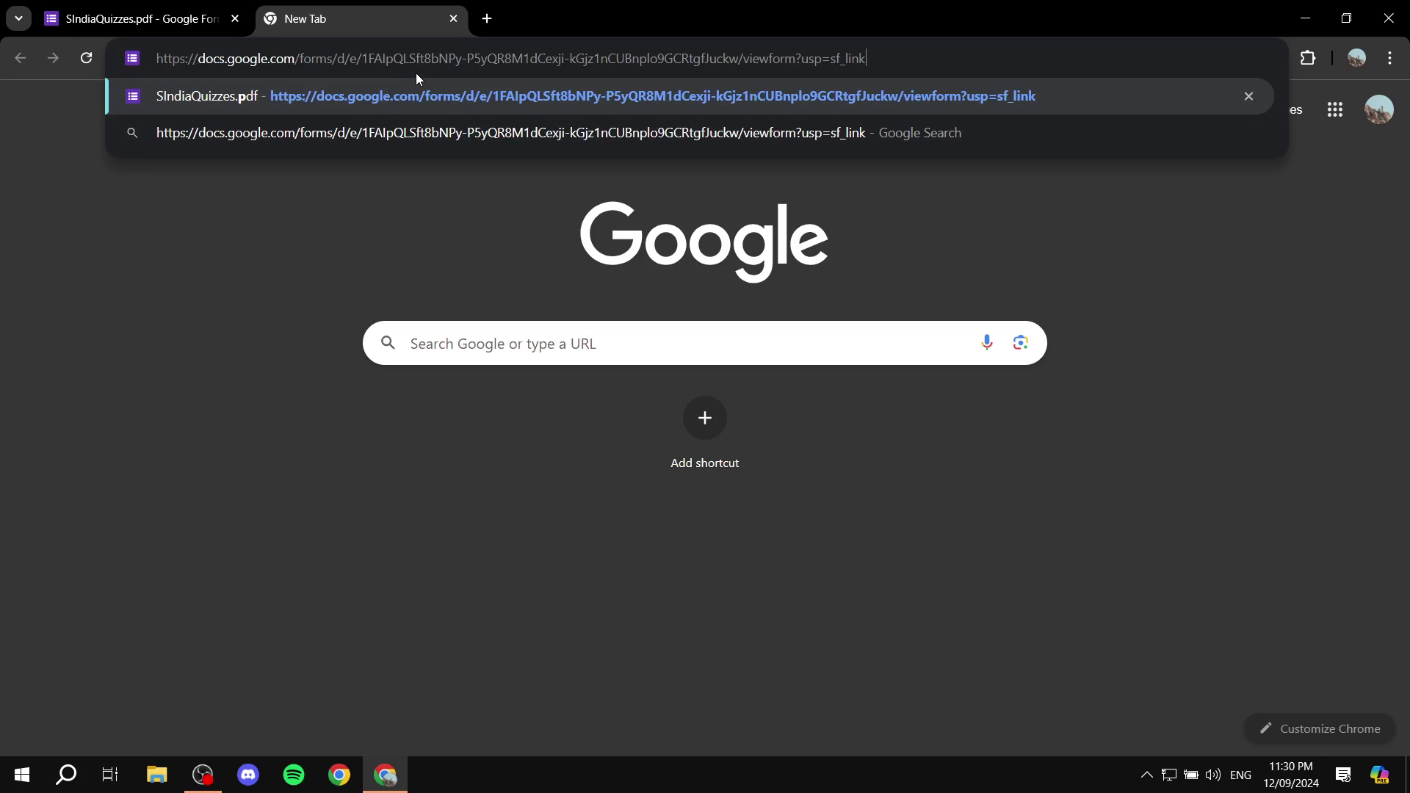
key(Return)
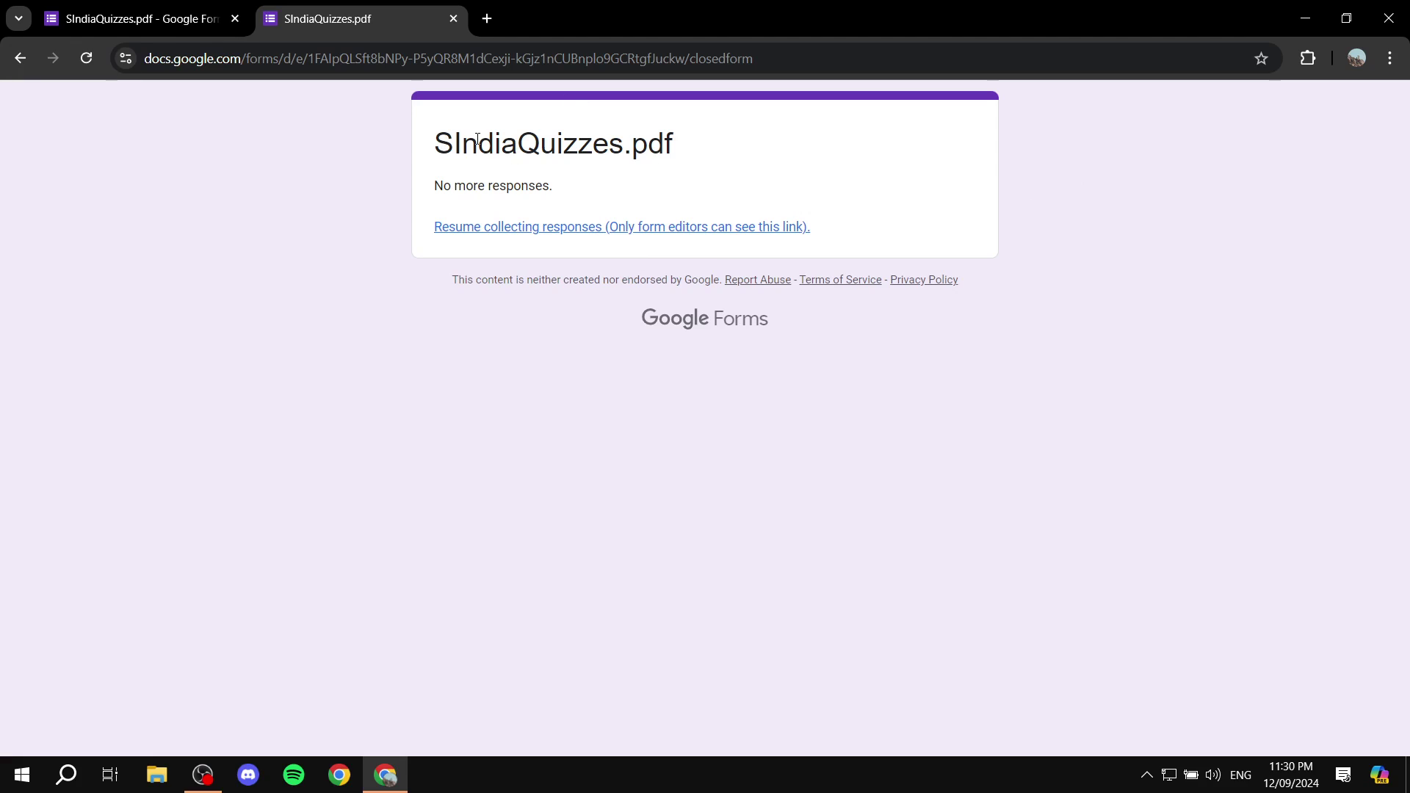
drag(421, 189, 582, 191)
click(583, 190)
Close the public tab and delete the custom respondent message
click(452, 19)
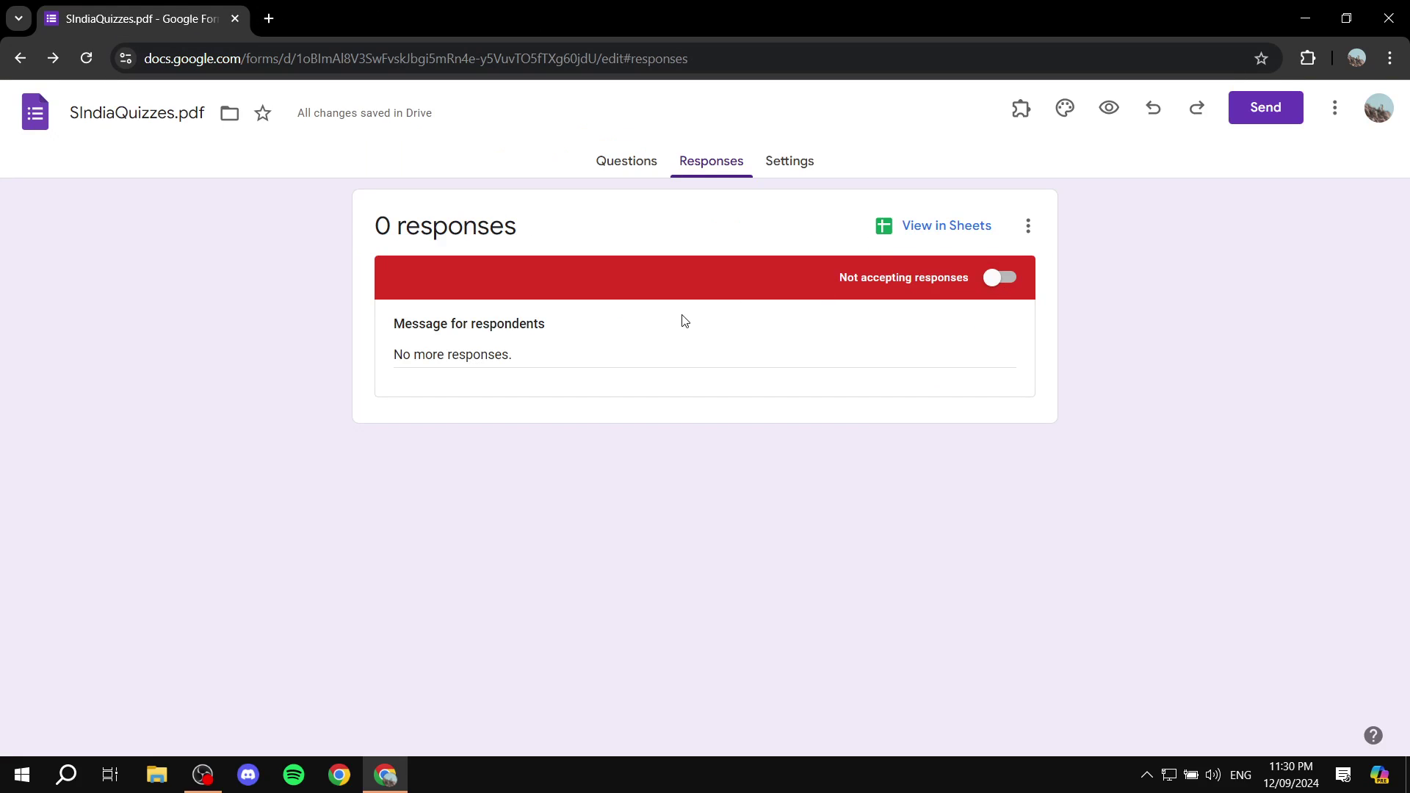
double_click(451, 354)
key(Delete)
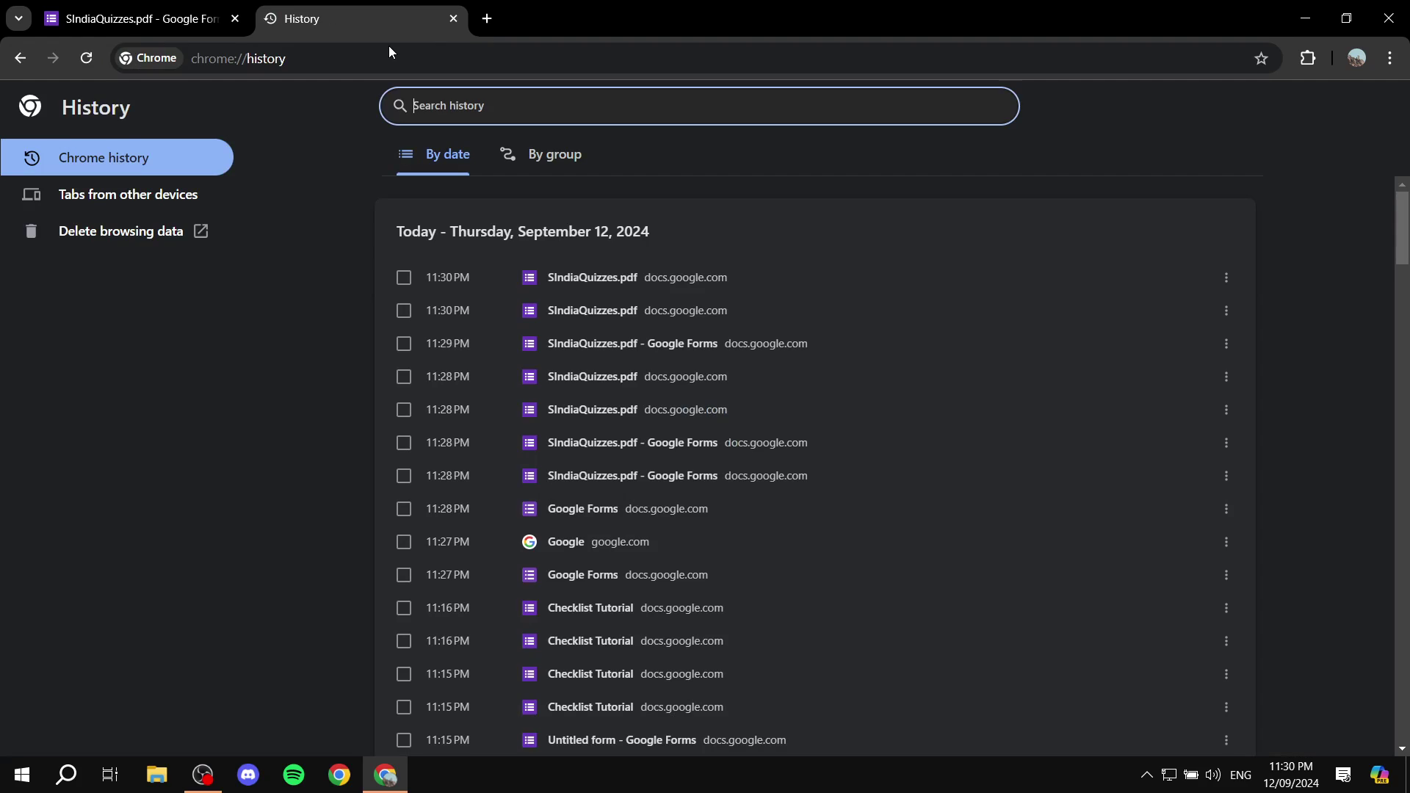
click(452, 17)
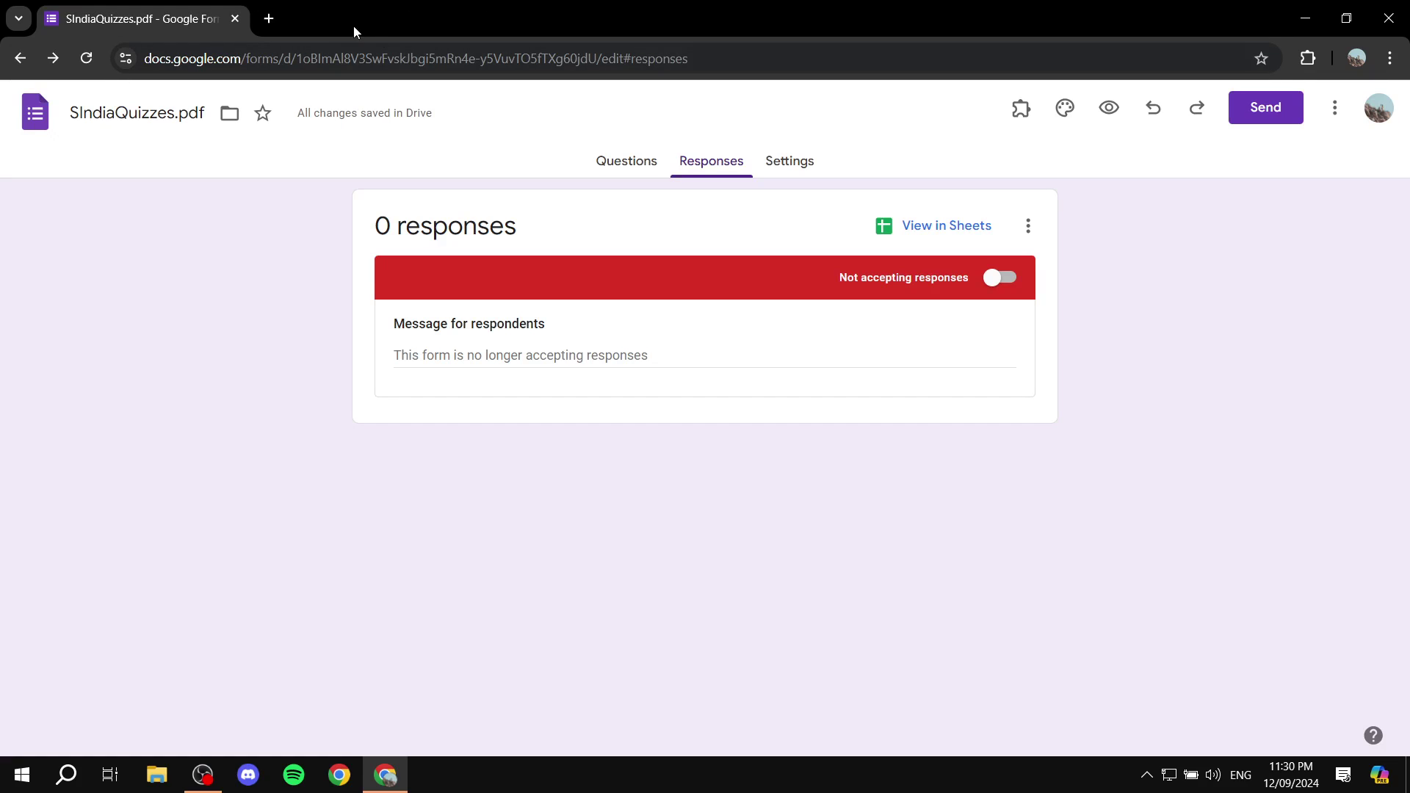
Reload the public link in a new tab, showing the default no-longer-accepting-responses notice
click(404, 19)
key(ctrl+v)
key(Return)
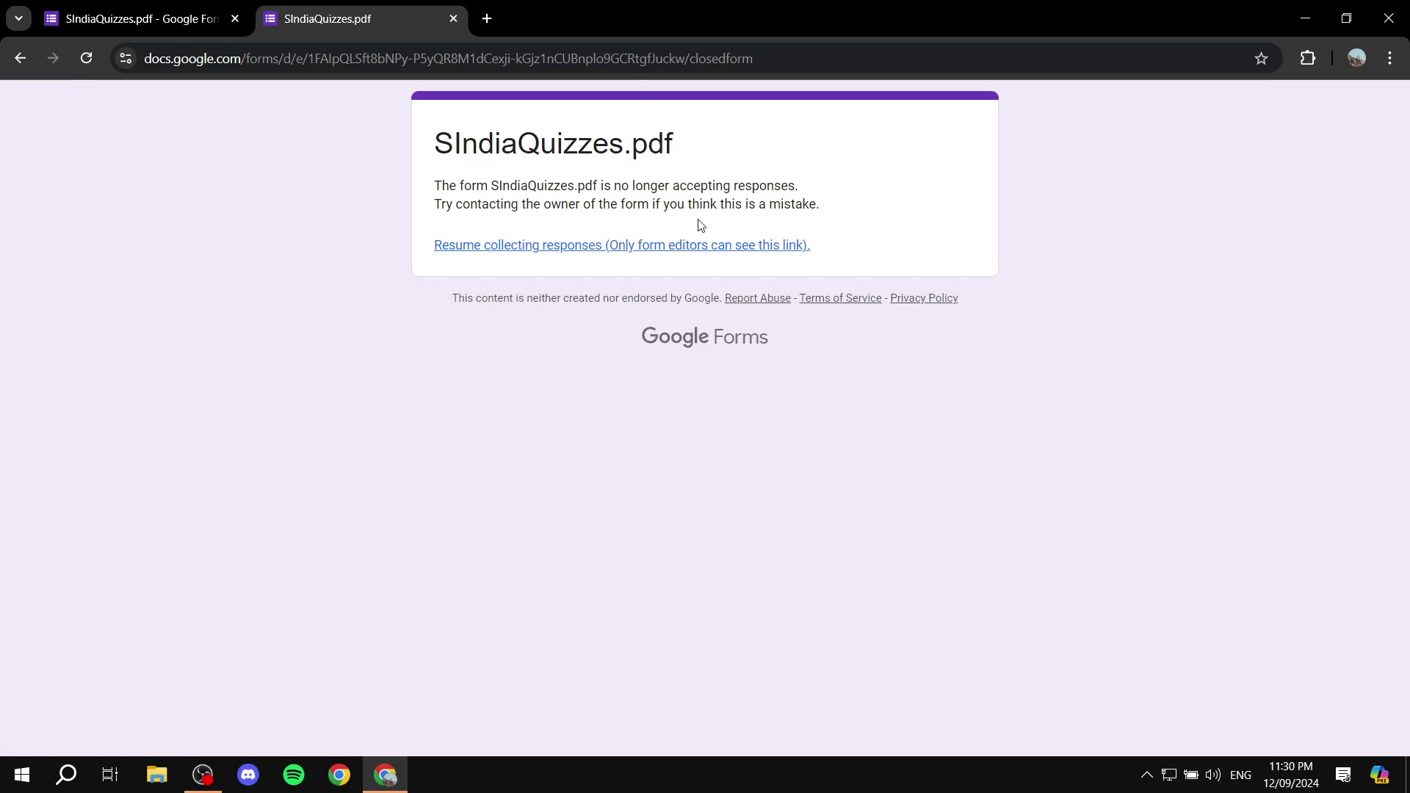
drag(434, 185, 802, 185)
click(615, 185)
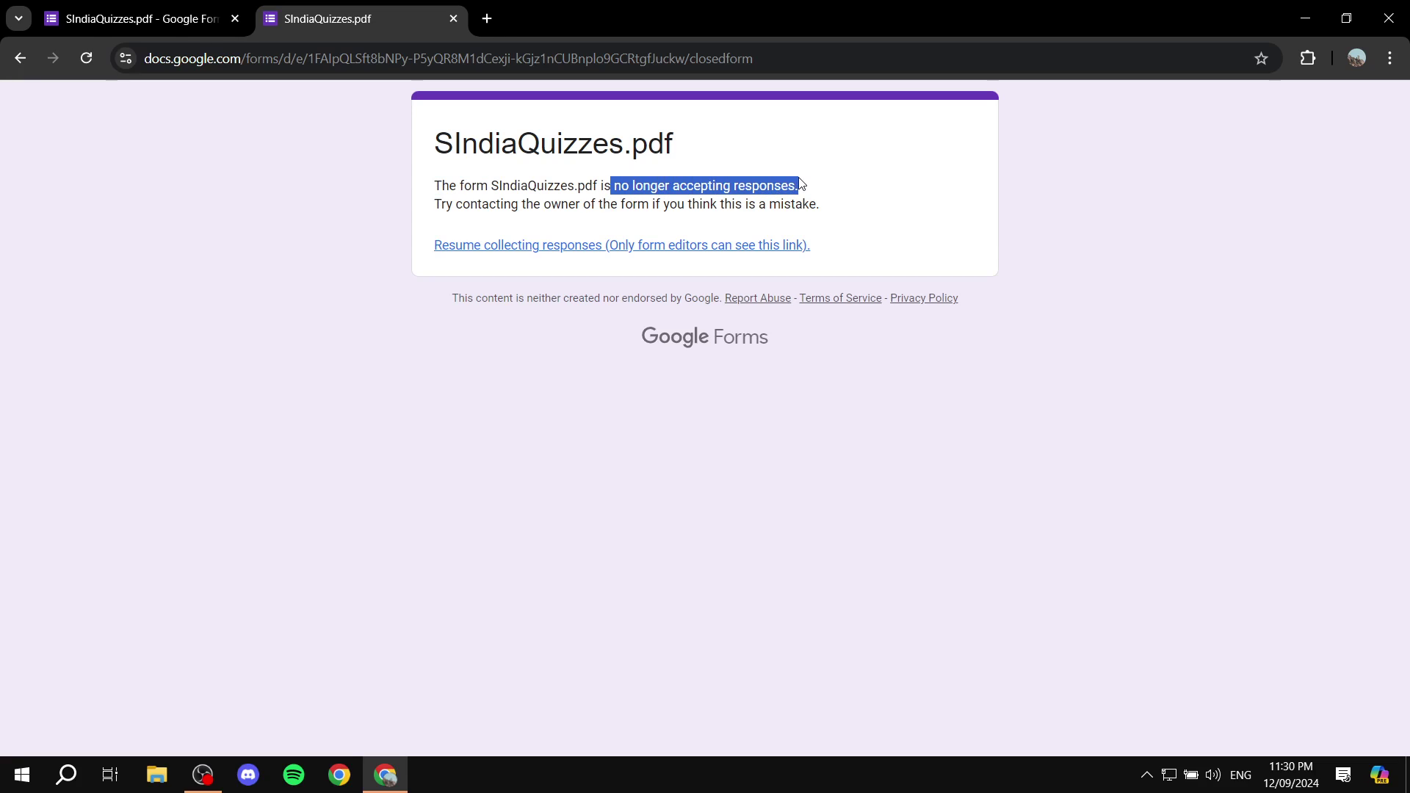
drag(434, 204, 819, 204)
click(881, 202)
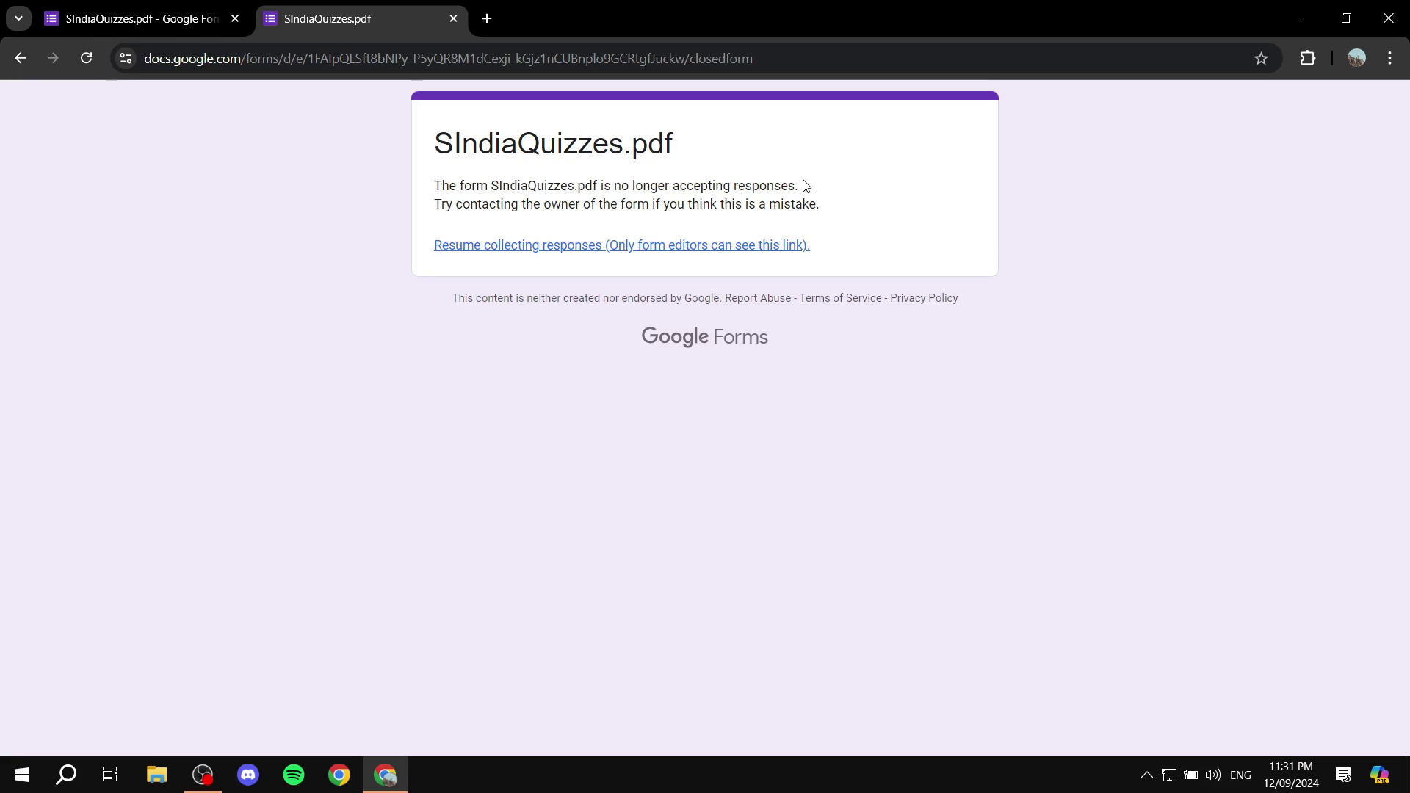
Turn Accepting responses back on and reload the public link to show the live quiz
click(453, 18)
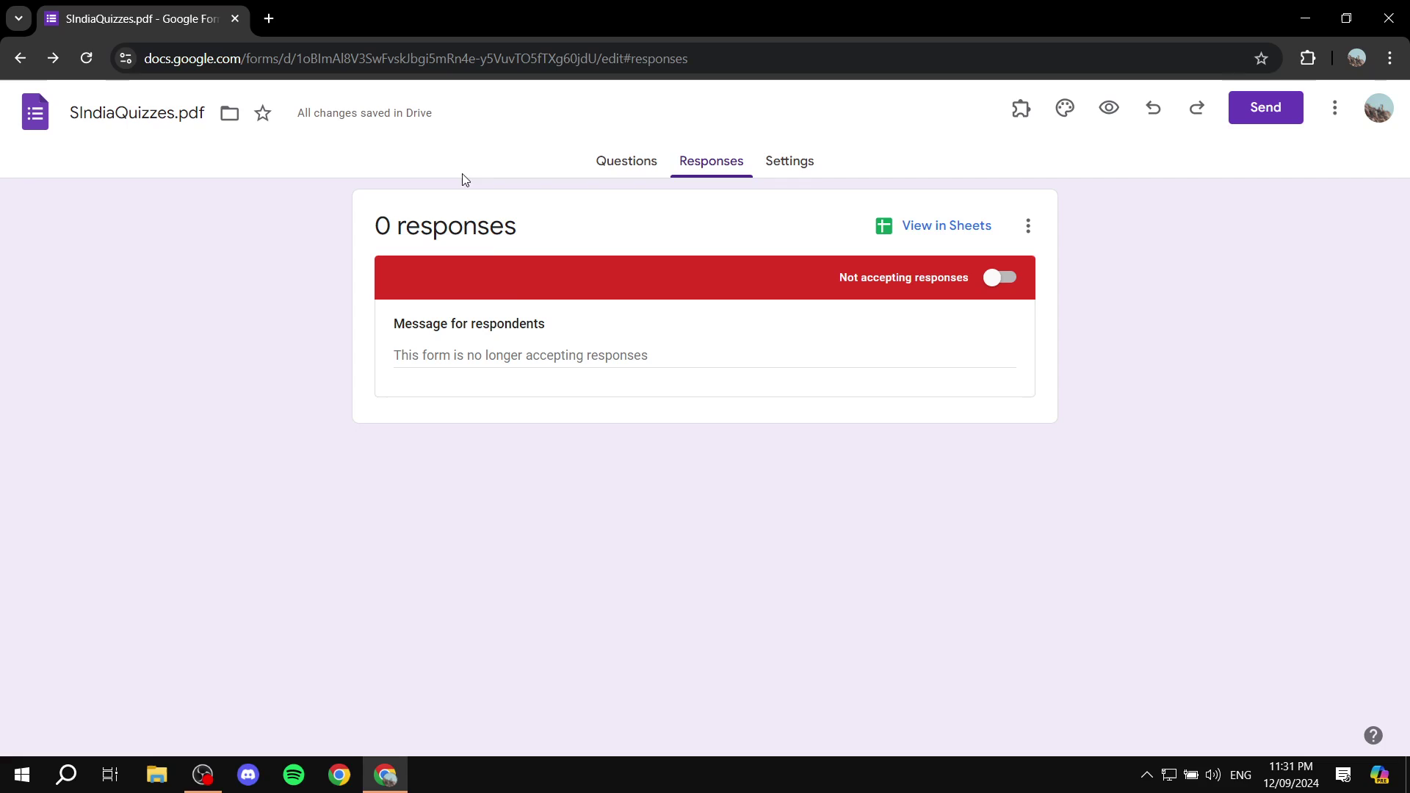
click(998, 280)
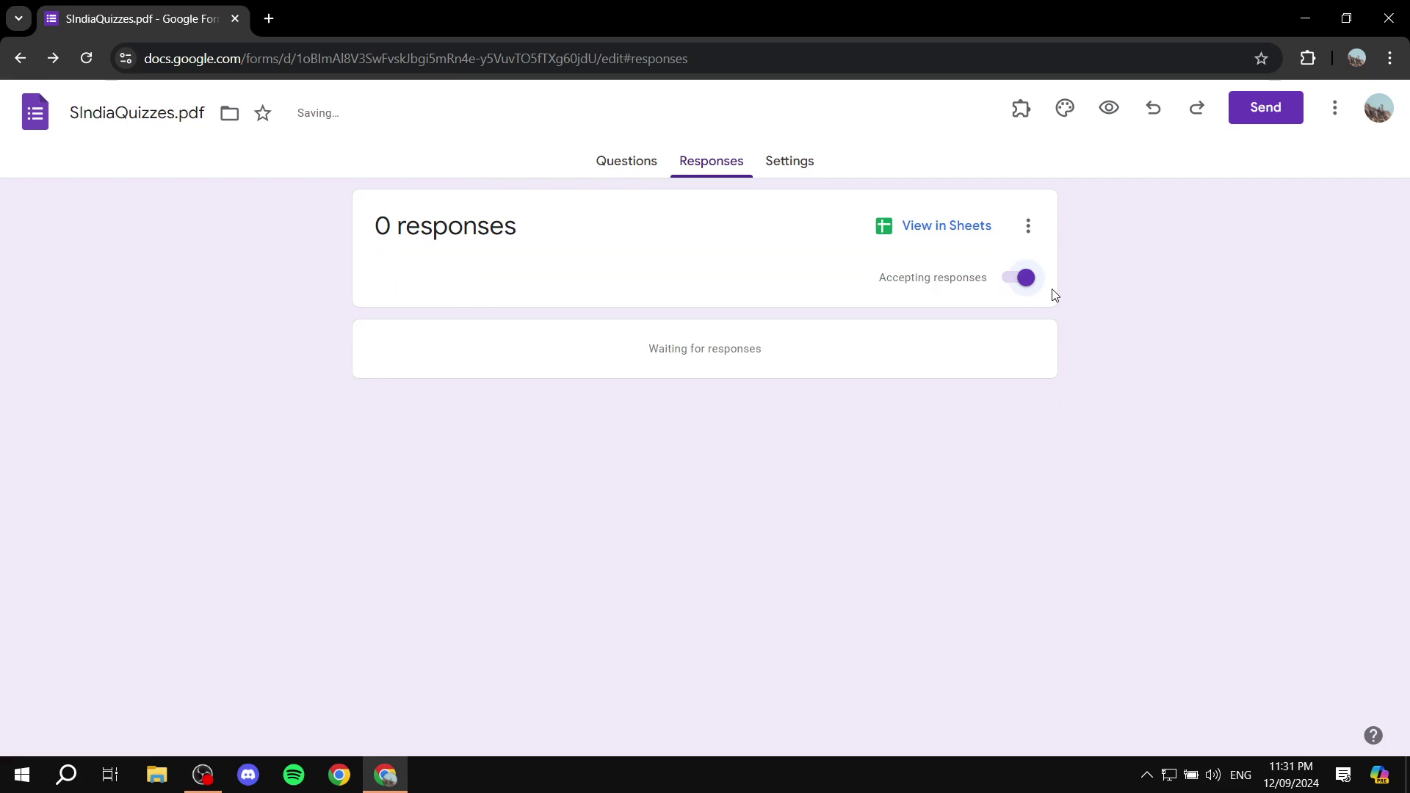
click(268, 18)
text(https://docs.google.com/forms/d/e/1FAIpQLSft8bNPy-P5yQR8M1dCexji-kGjz1nCUBnplo9GCRtgfJuckw/viewform?usp=sf_link)
key(Return)
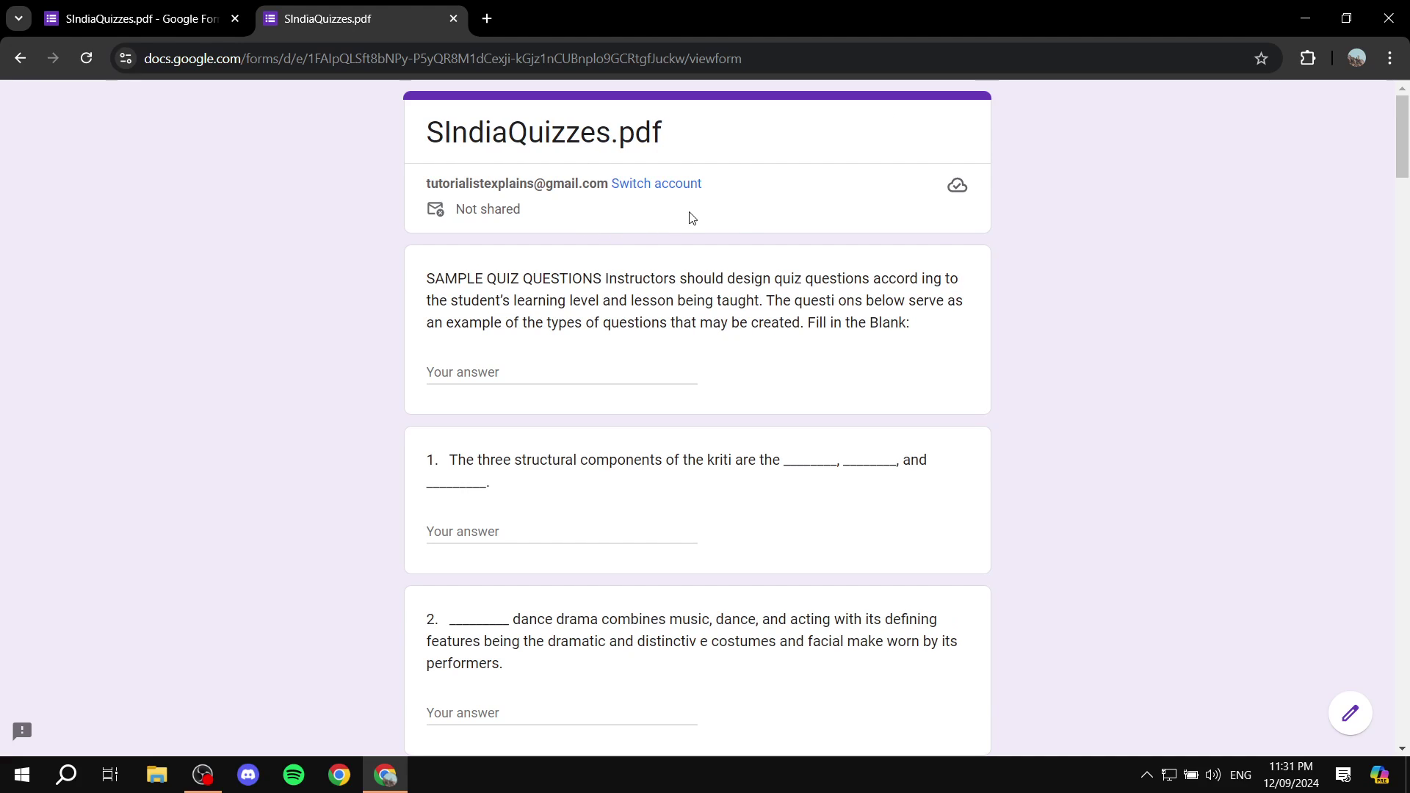
scroll(693, 220, down, 2)
scroll(658, 264, down, 5)
scroll(771, 265, down, 6)
scroll(771, 265, down, 6)
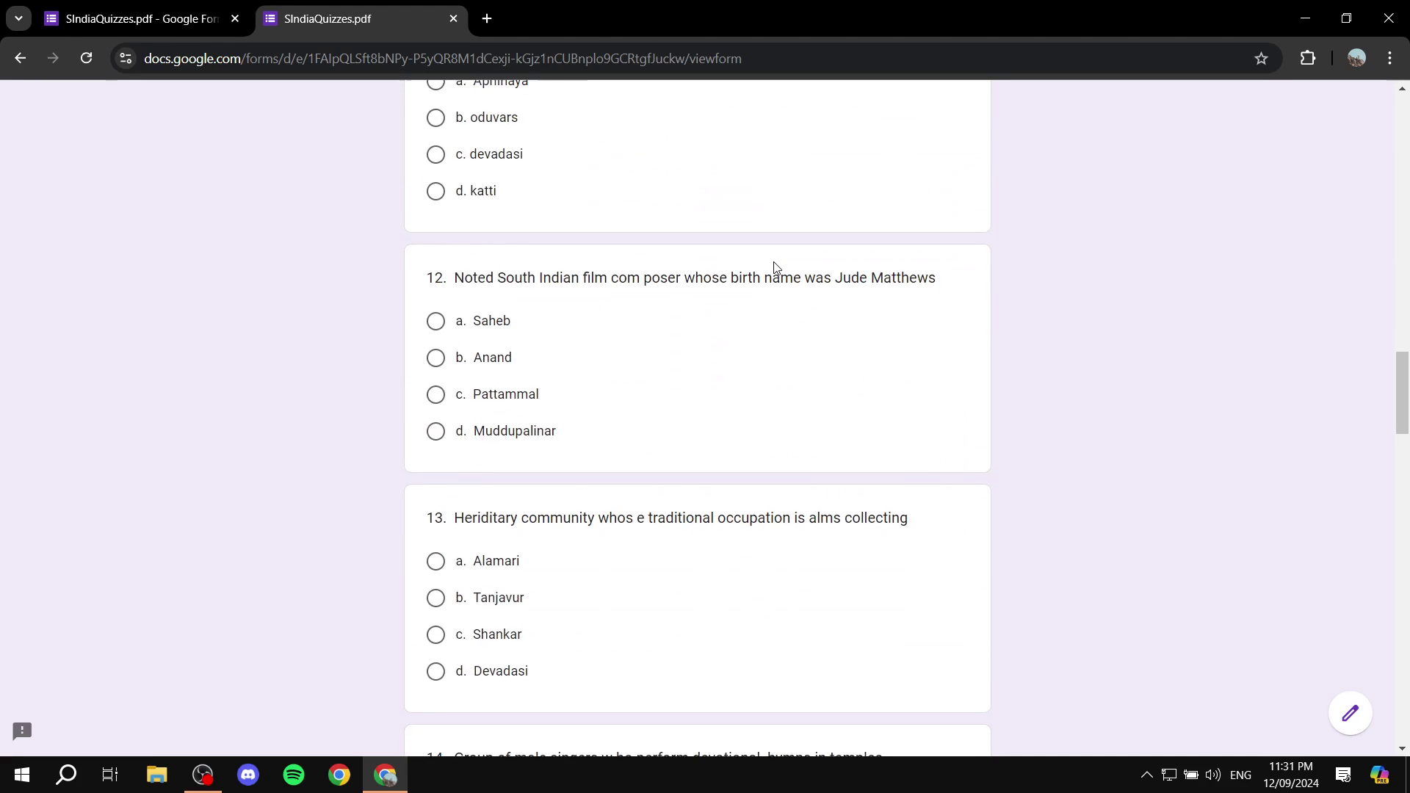
scroll(773, 266, down, 6)
scroll(774, 267, down, 3)
scroll(774, 267, down, 5)
scroll(771, 276, up, 4)
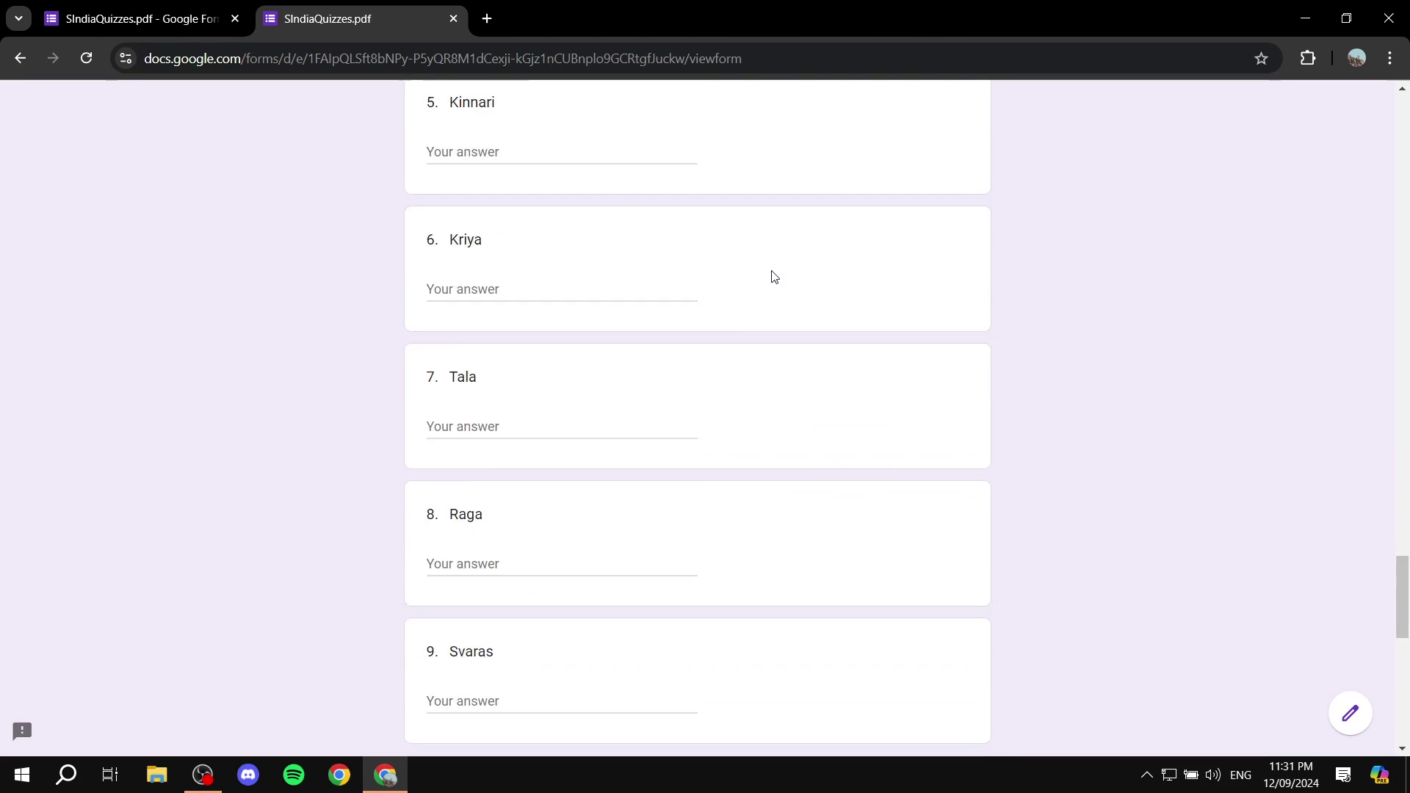
scroll(771, 279, up, 8)
scroll(772, 280, up, 6)
scroll(715, 304, up, 6)
scroll(716, 303, up, 6)
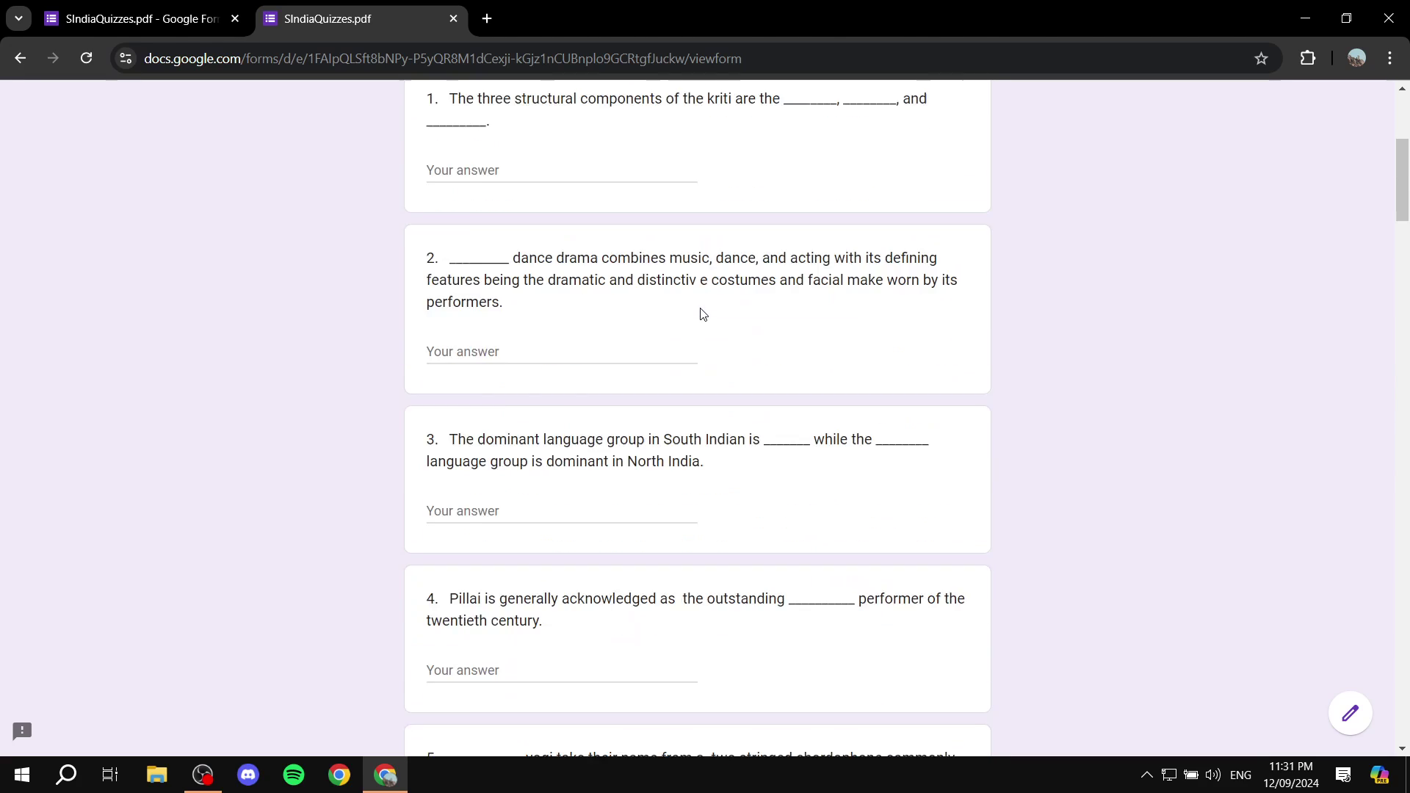
scroll(705, 314, up, 4)
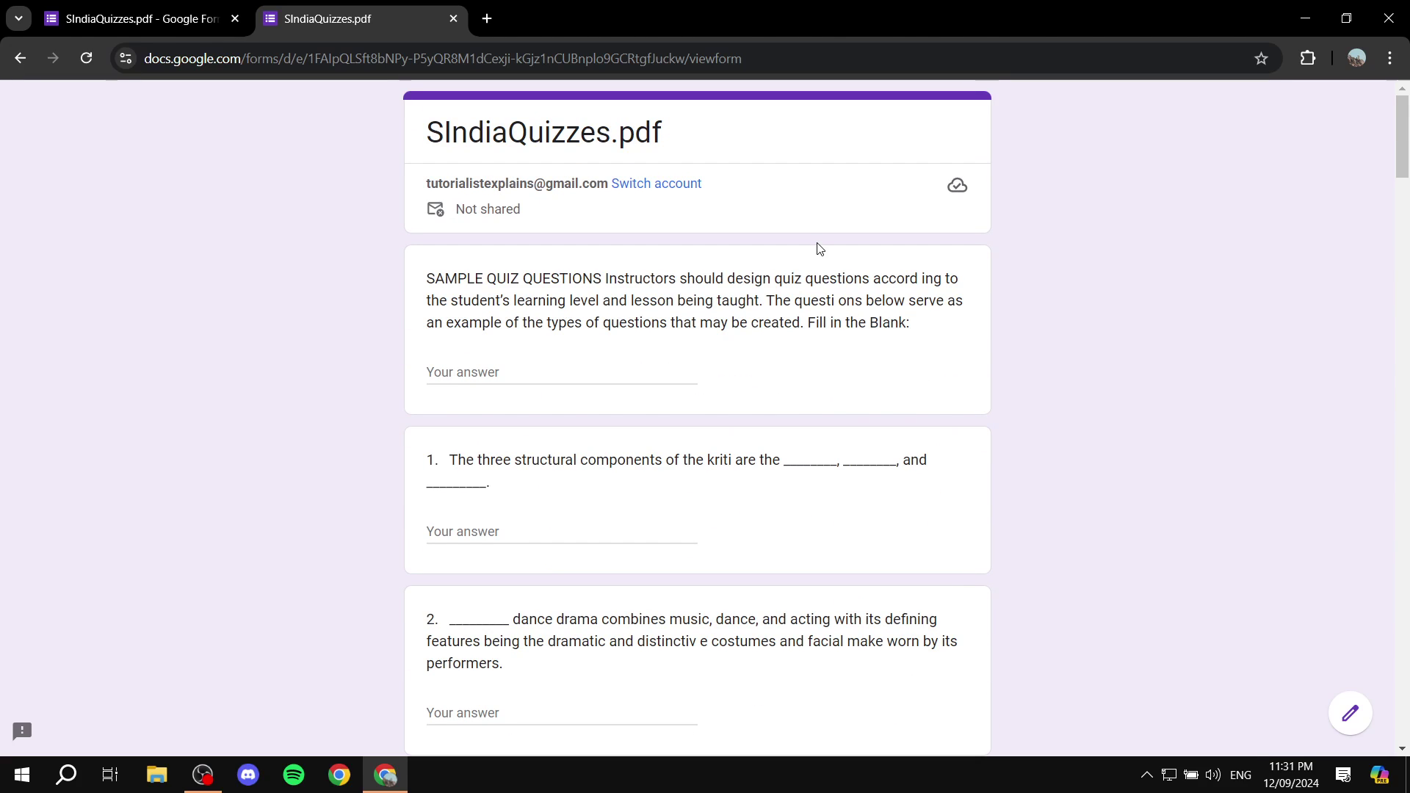